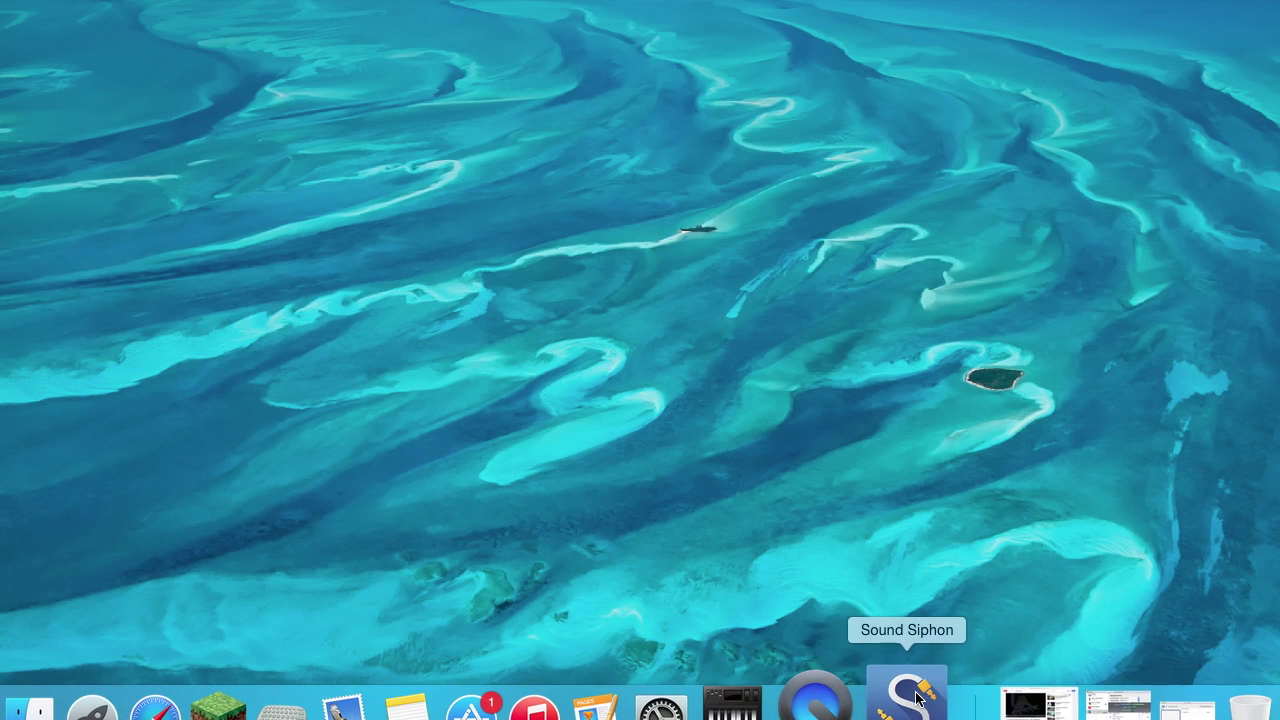
- Restore the Sound Siphon window from the Dock and open System Preferences
click(1109, 703)
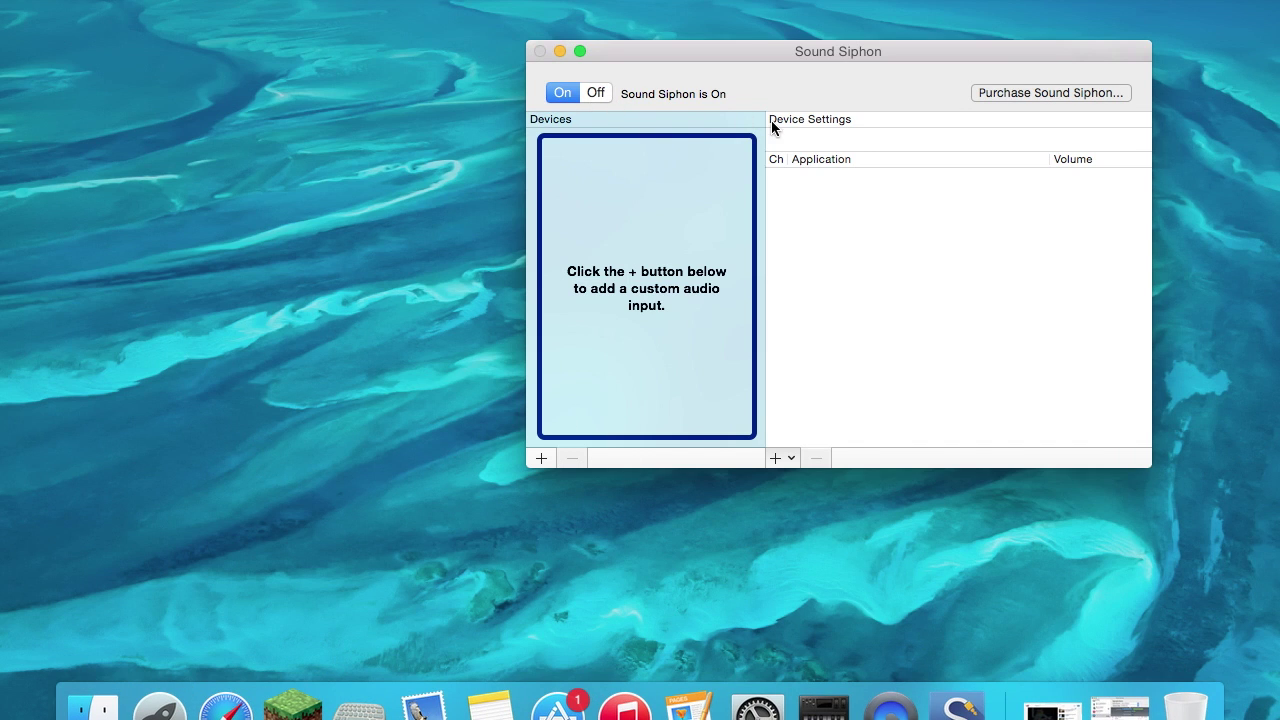
click(745, 710)
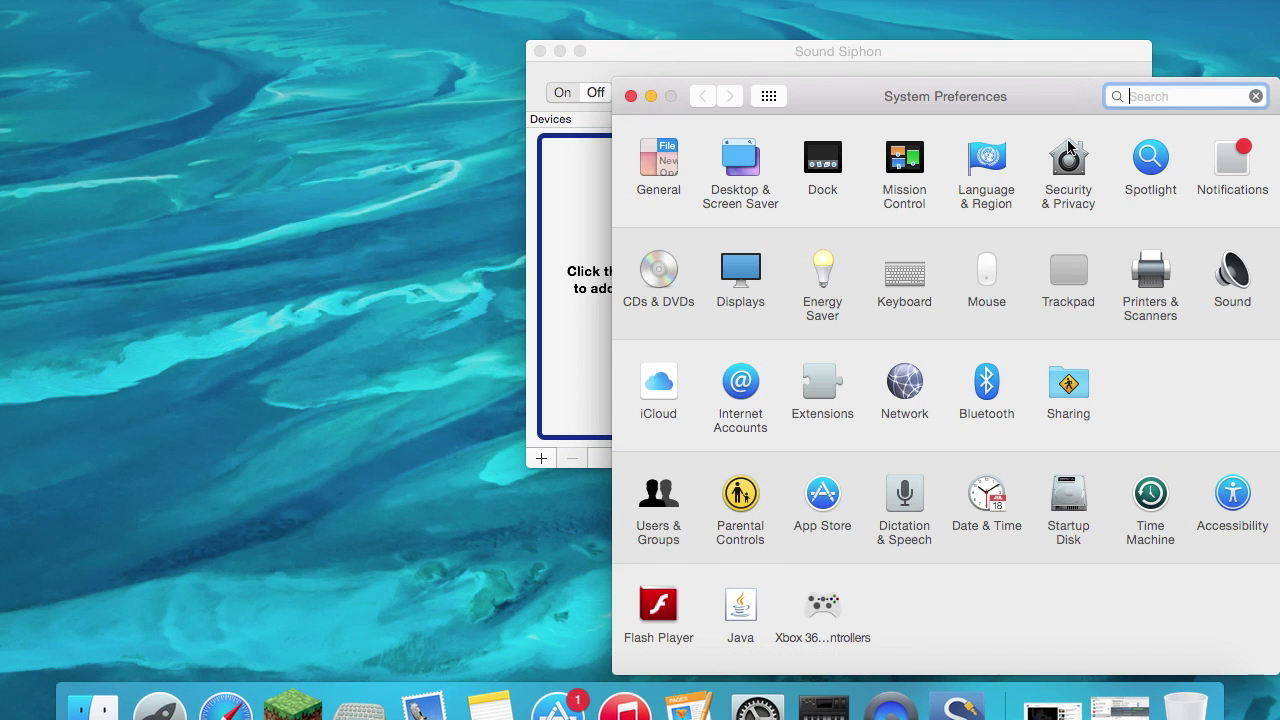
drag(1002, 95, 492, 97)
click(973, 195)
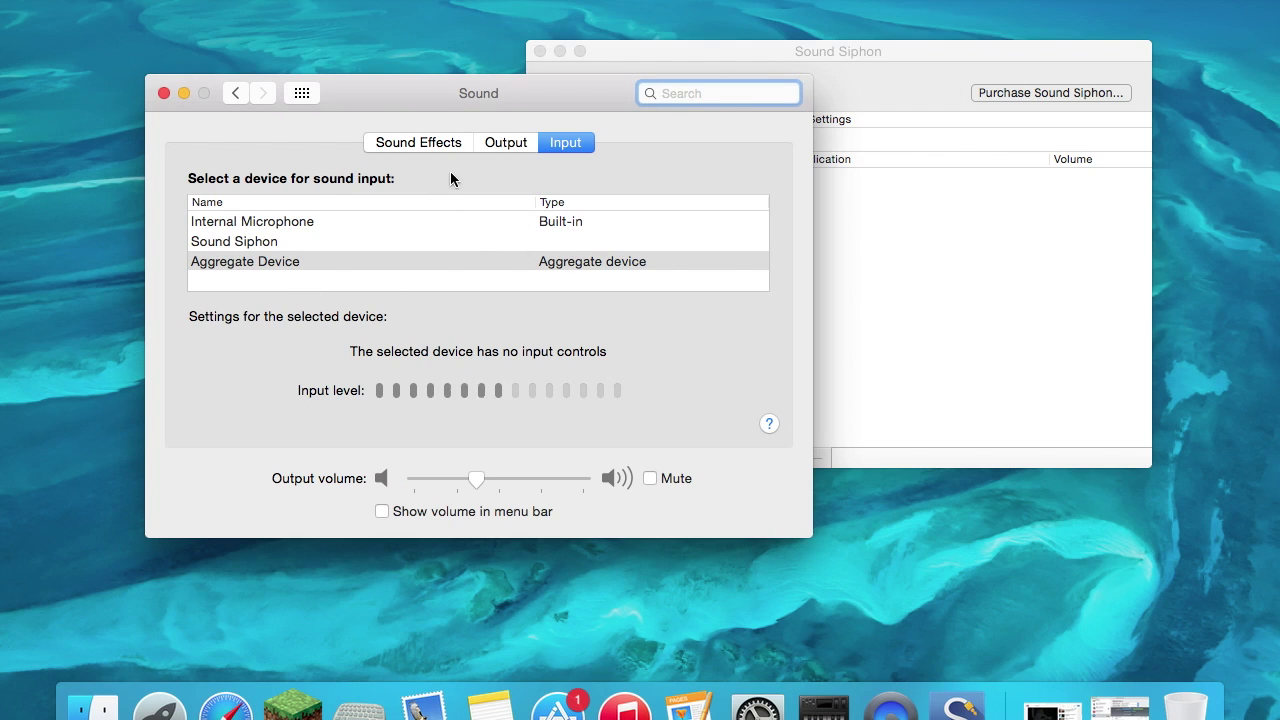
click(505, 142)
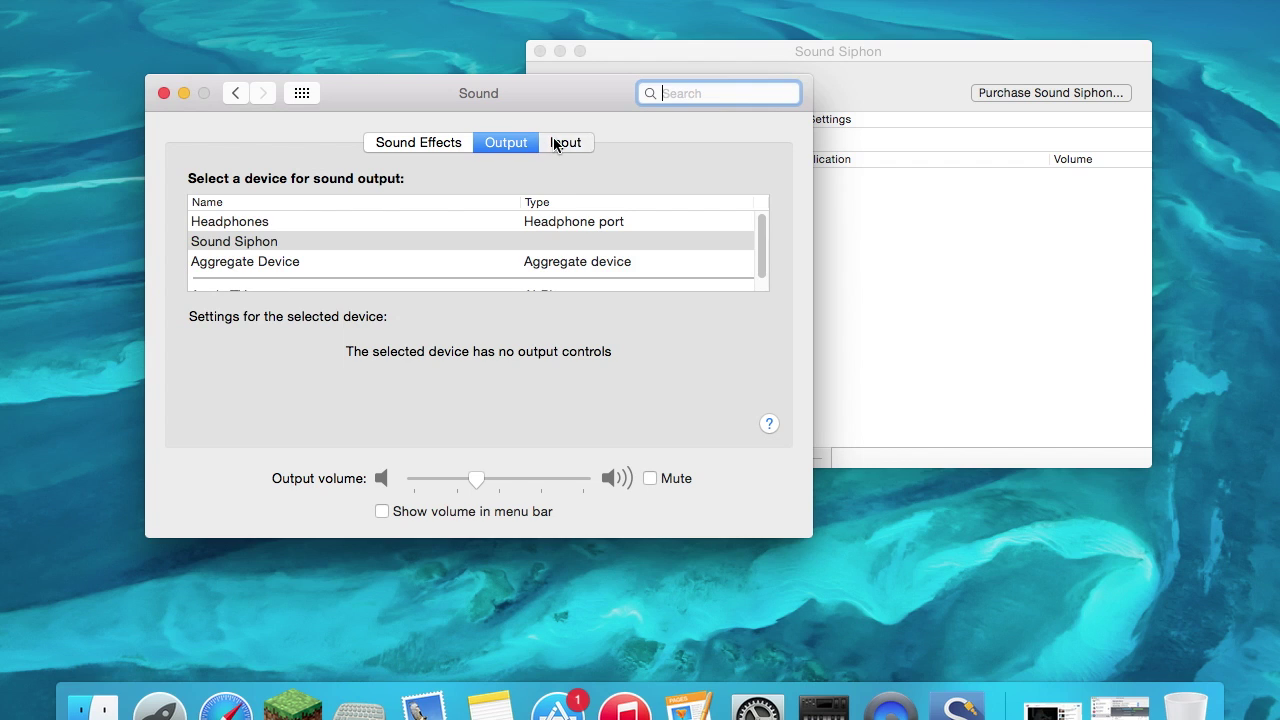
click(556, 145)
click(522, 145)
click(551, 144)
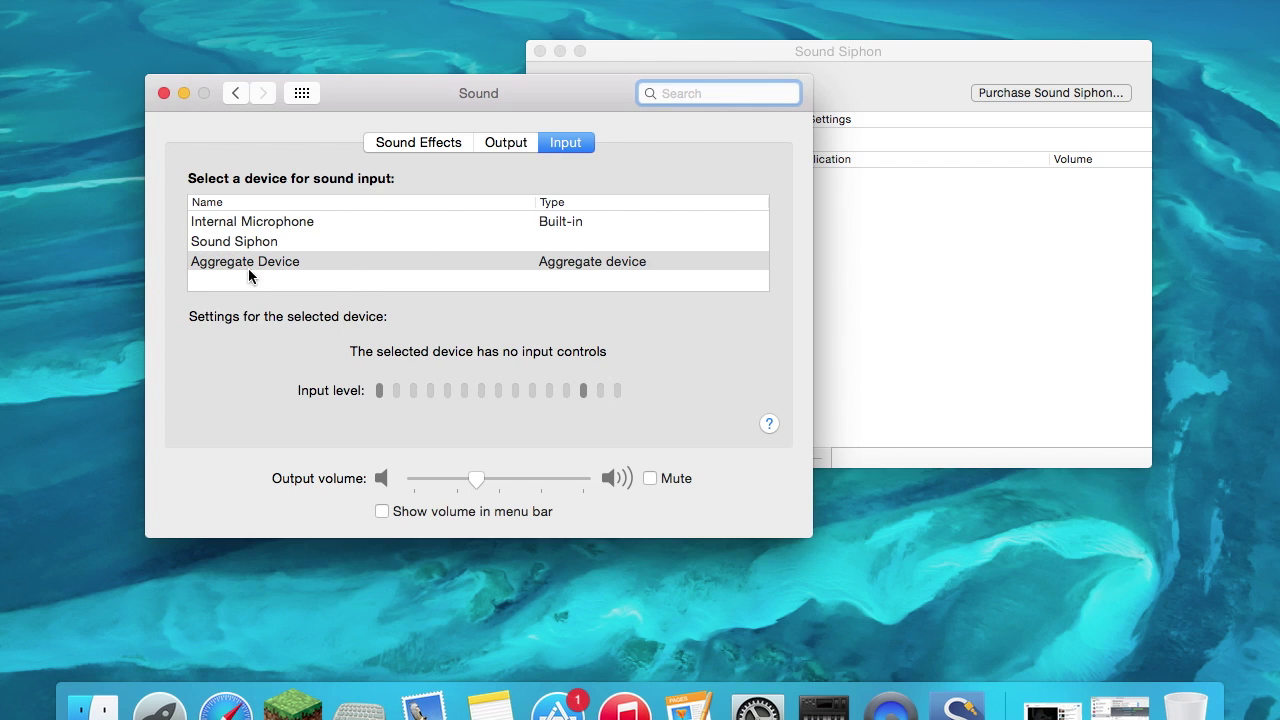
click(501, 144)
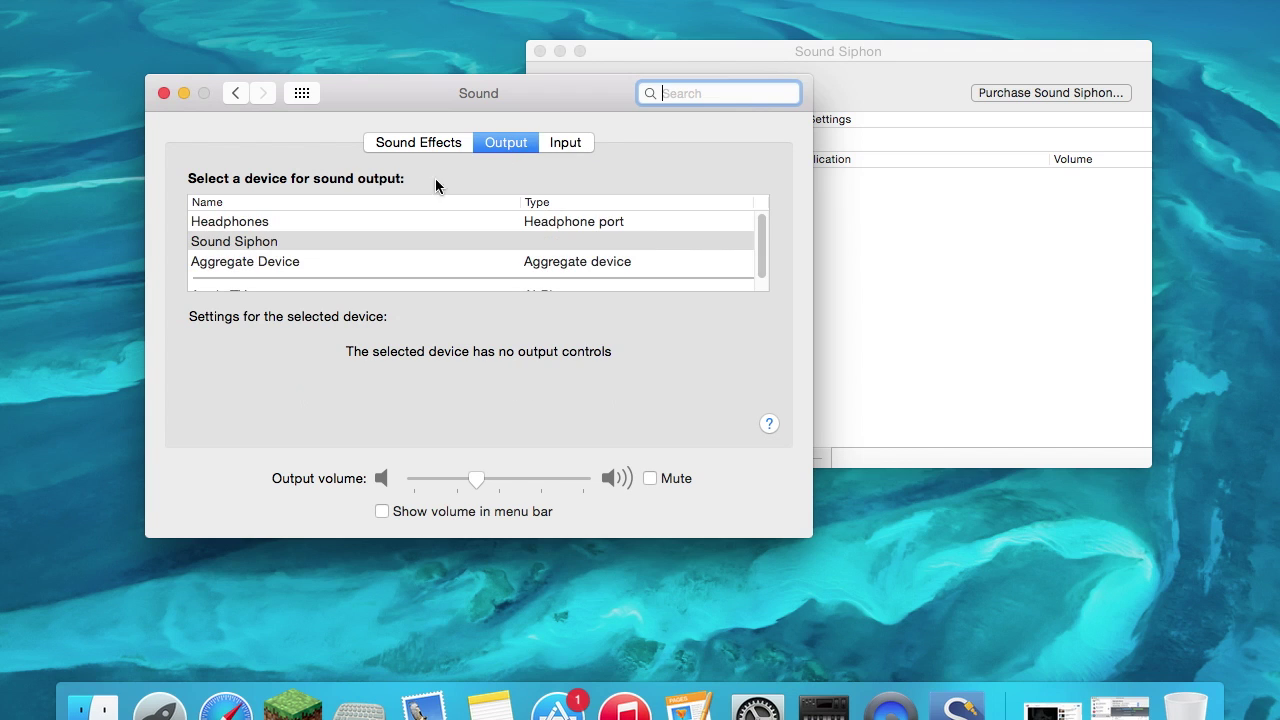
click(566, 142)
click(165, 93)
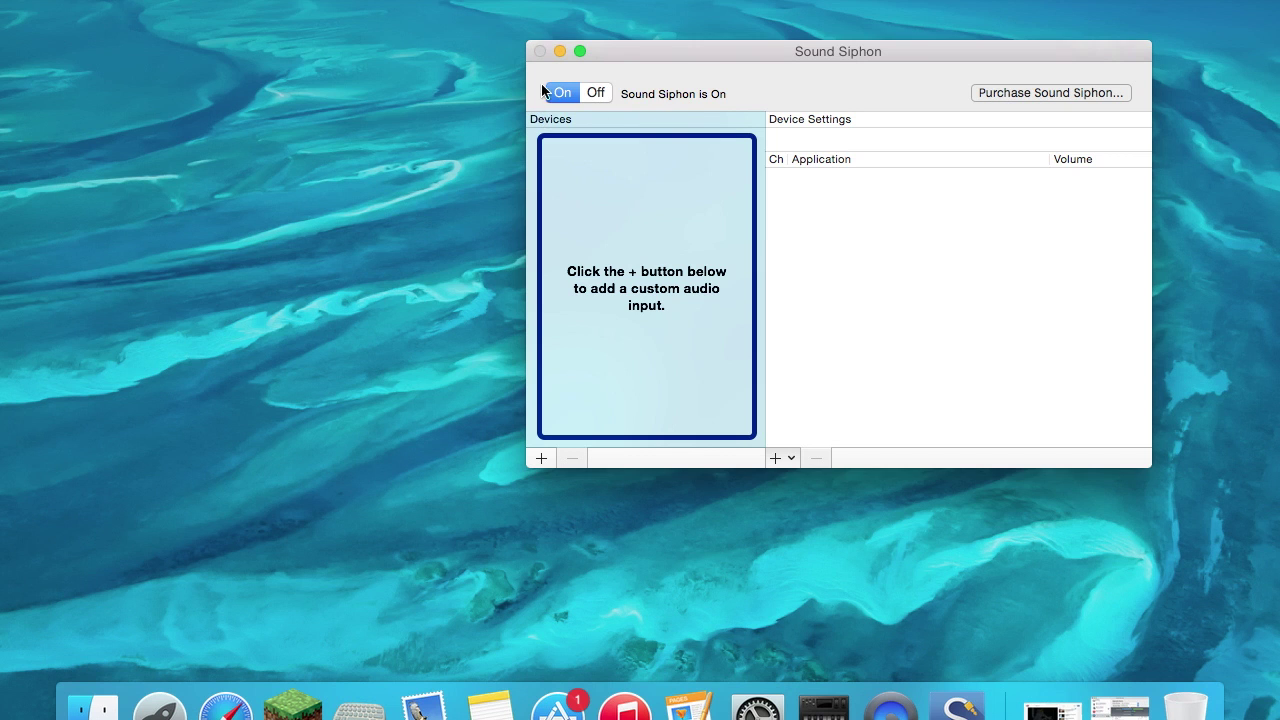
- Center the Sound Siphon window and add a custom audio device named 'Computer'
drag(787, 42, 711, 140)
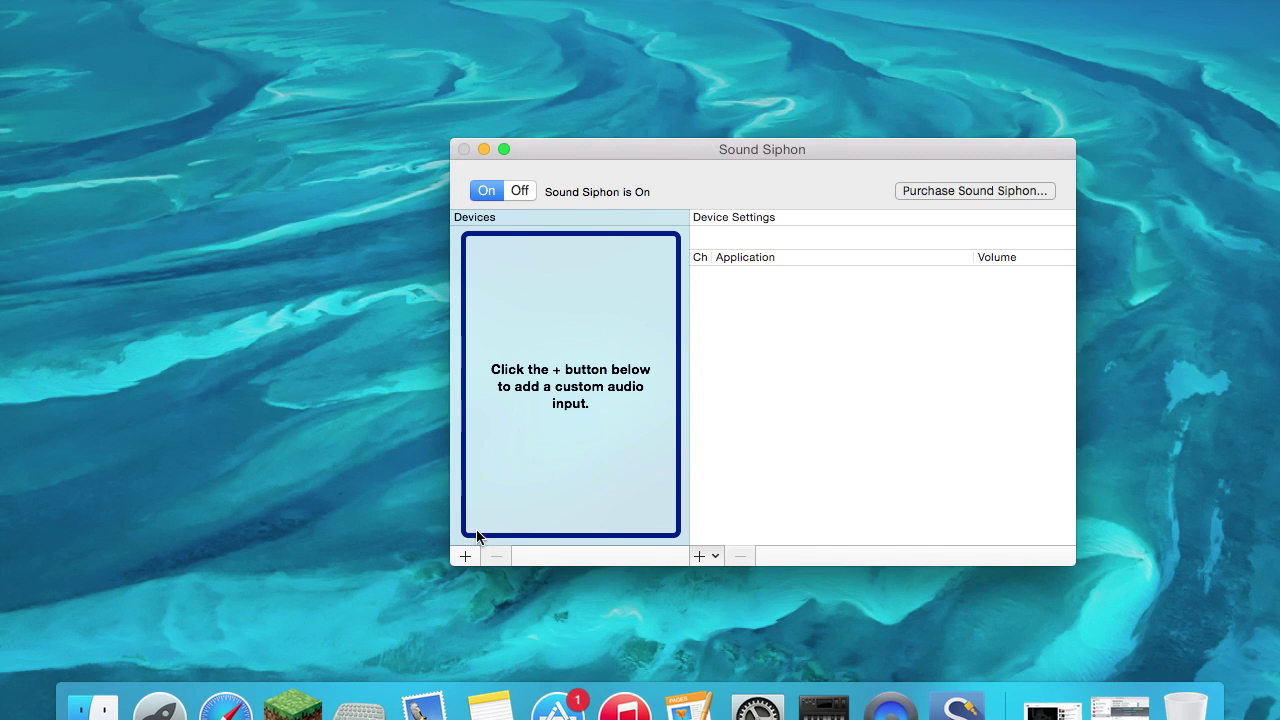
click(465, 556)
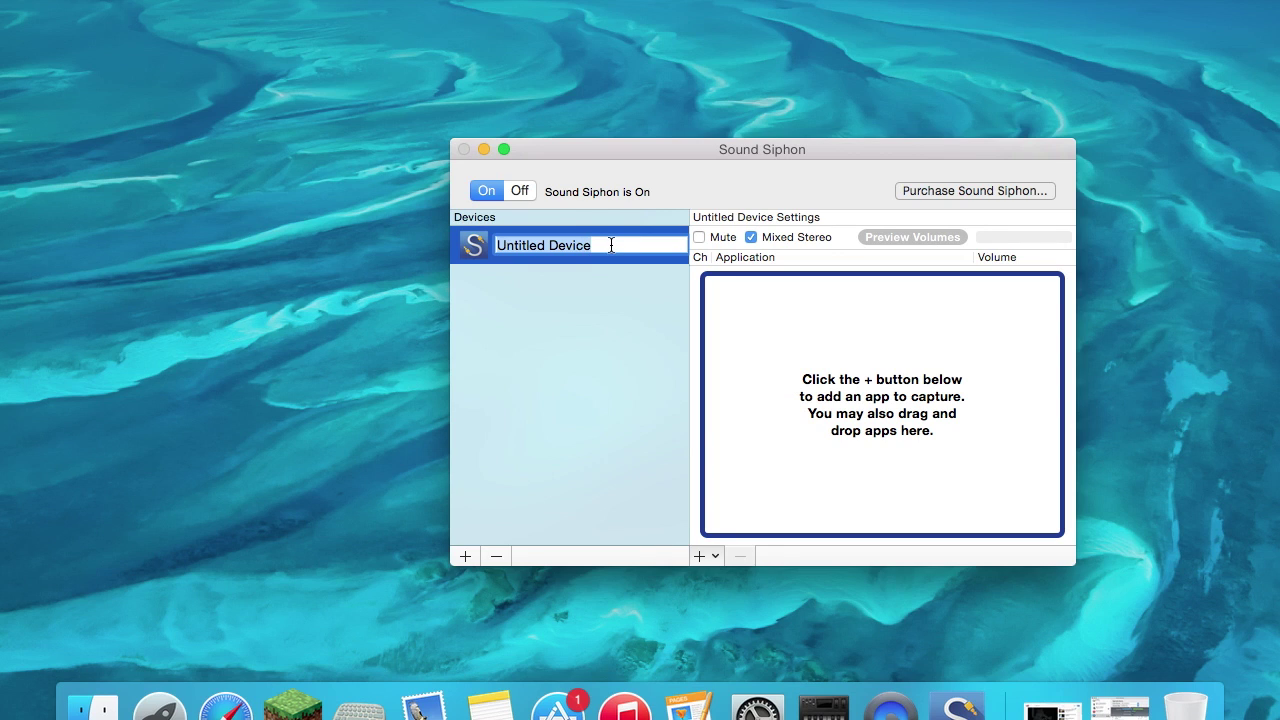
key(BackSpace)
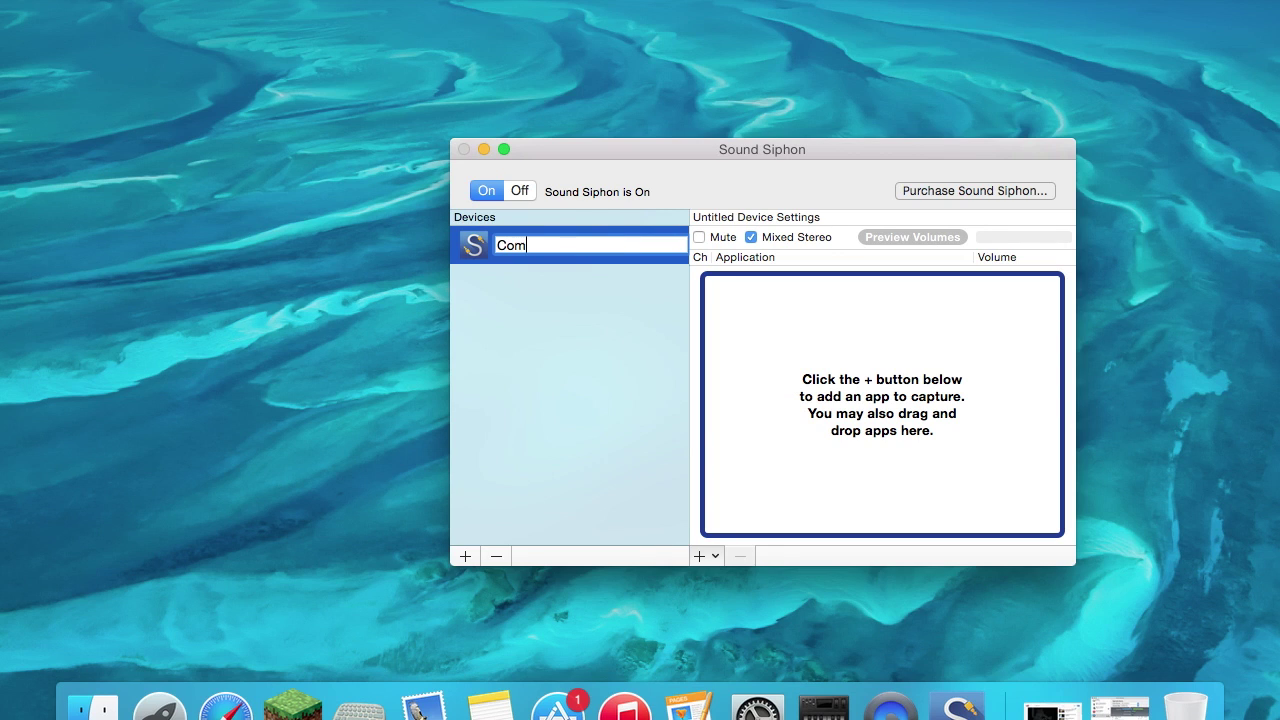
key(Return)
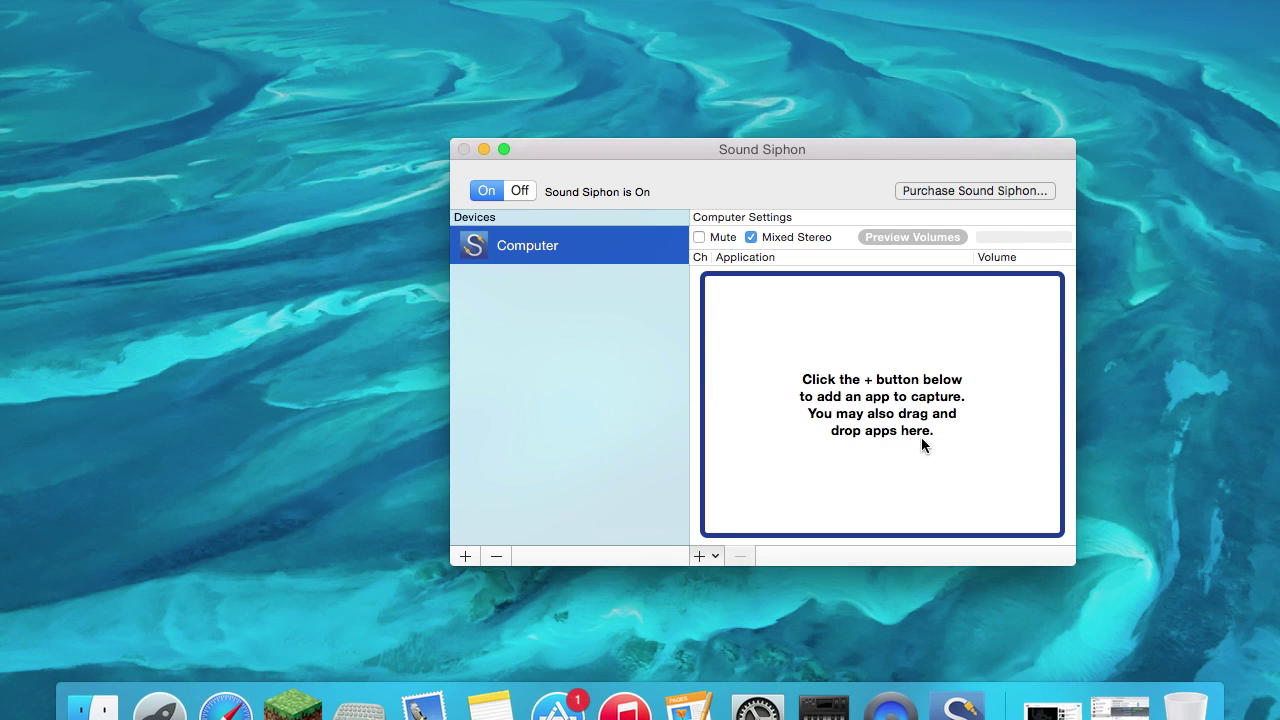
- Capture Safari's audio on the Computer device and turn on Preview Volumes
click(700, 555)
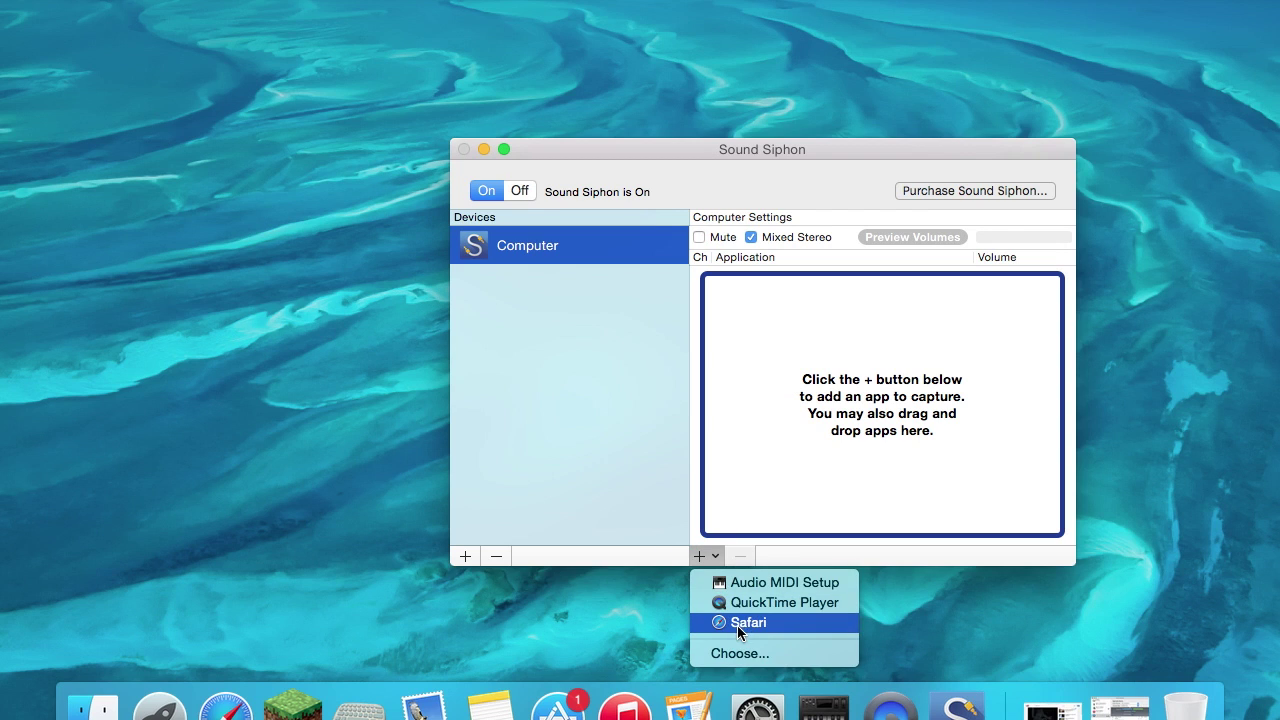
click(736, 624)
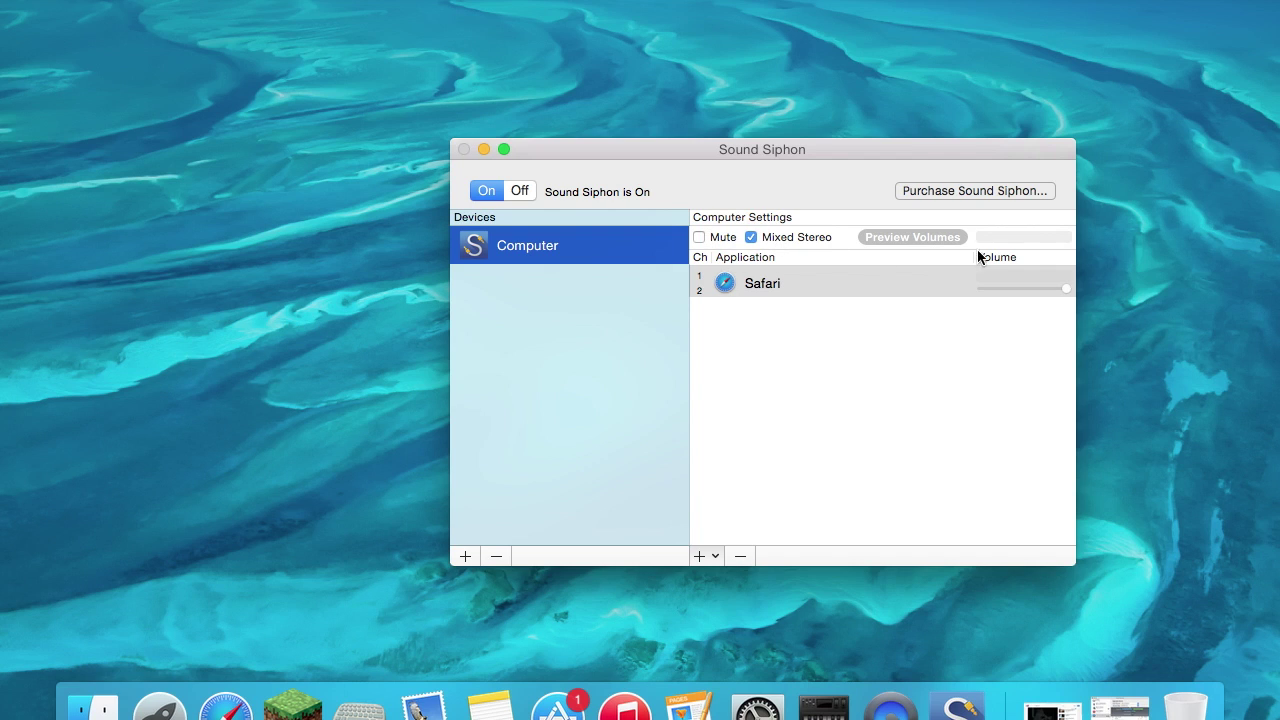
click(927, 237)
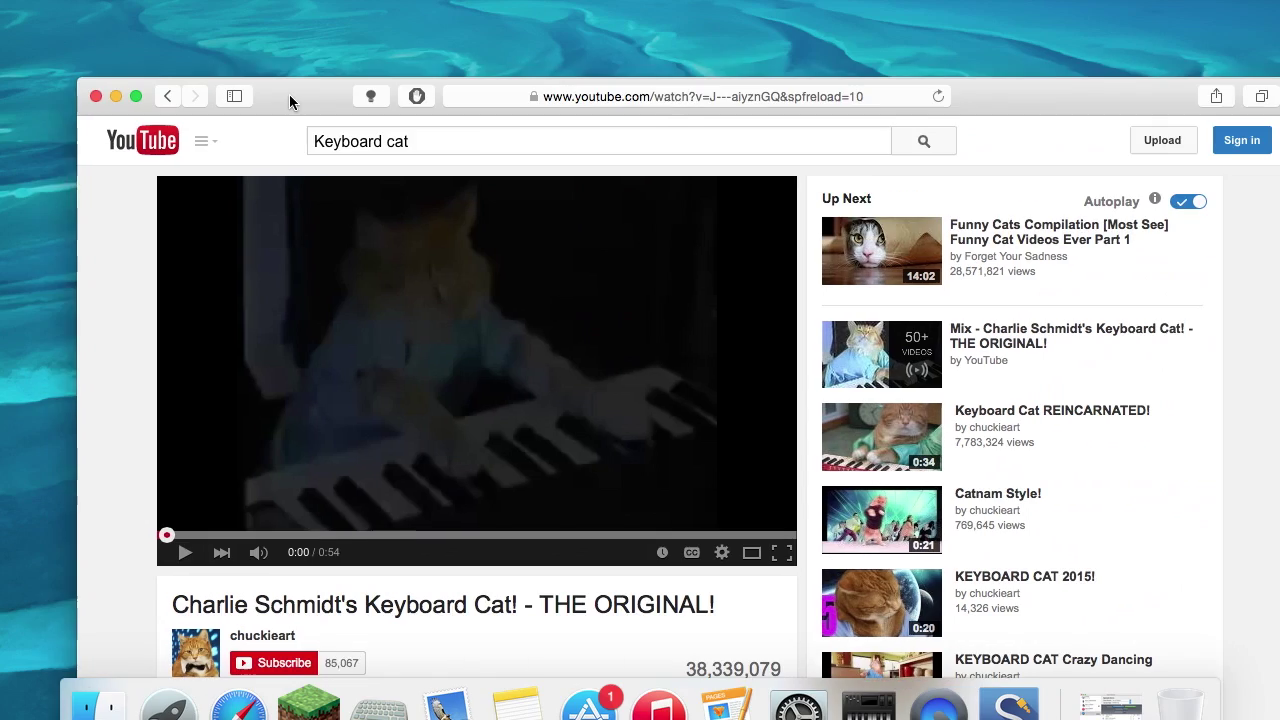
- Set Safari's capture volume to full in Sound Siphon and save the volumes
click(1010, 703)
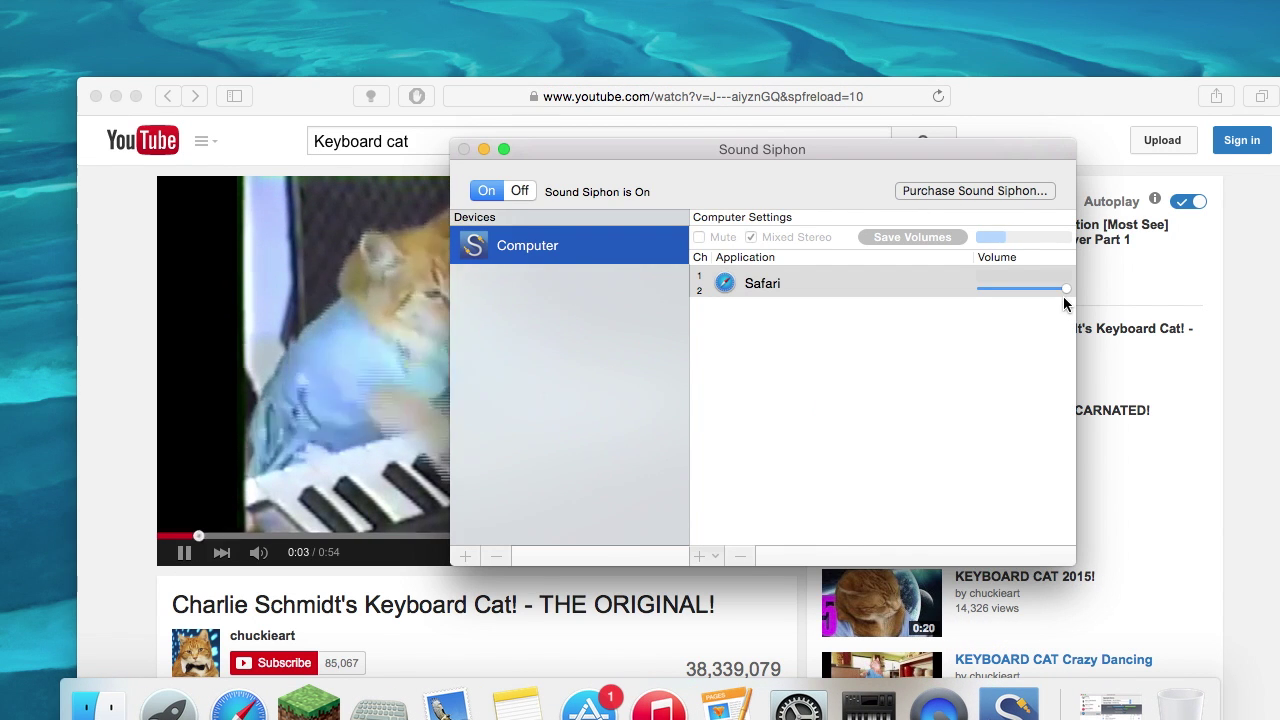
mouse_move(1066, 285)
mouse_down()
mouse_move(980, 287)
mouse_move(1071, 280)
mouse_up()
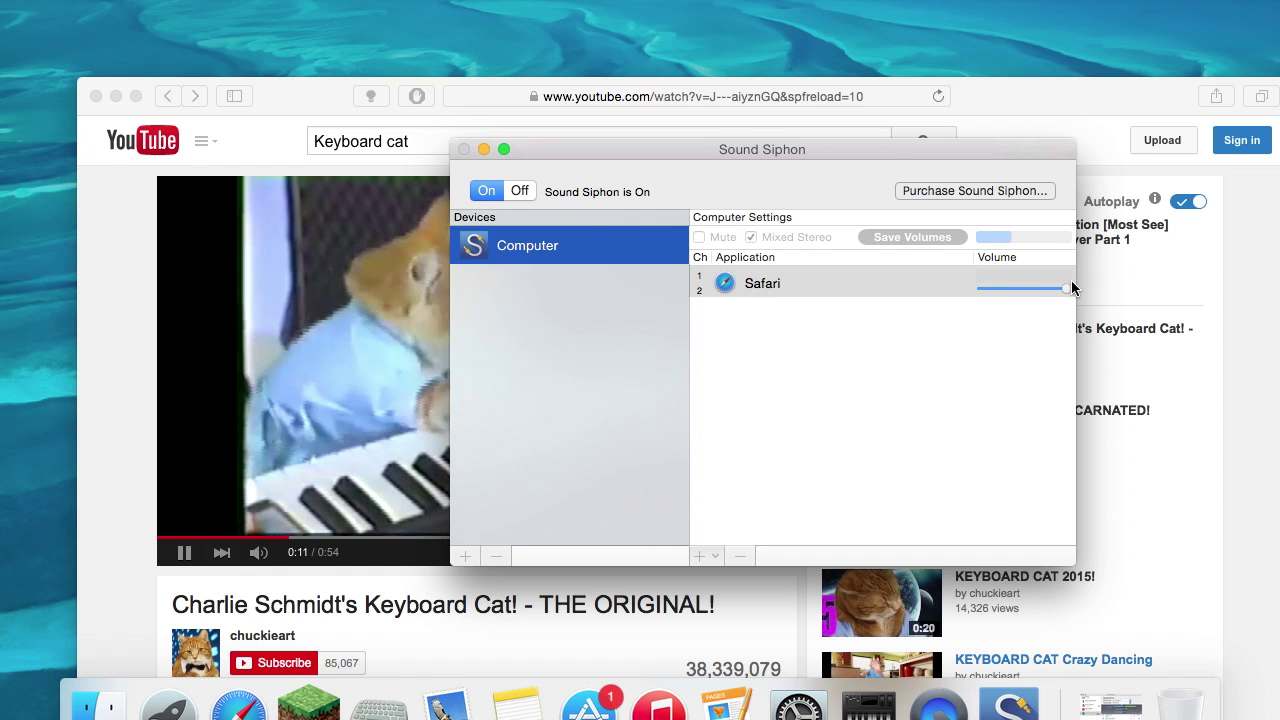
click(939, 236)
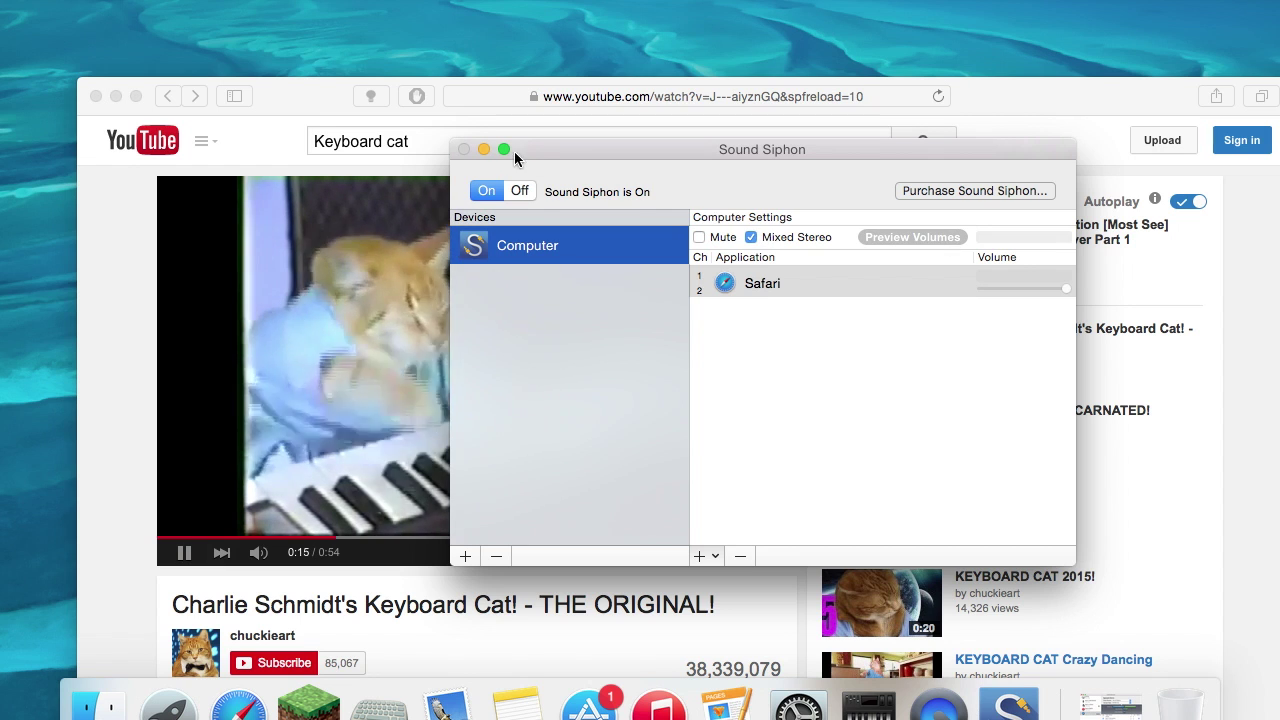
- Pause the Keyboard Cat video and rewind it to 0:00
click(160, 515)
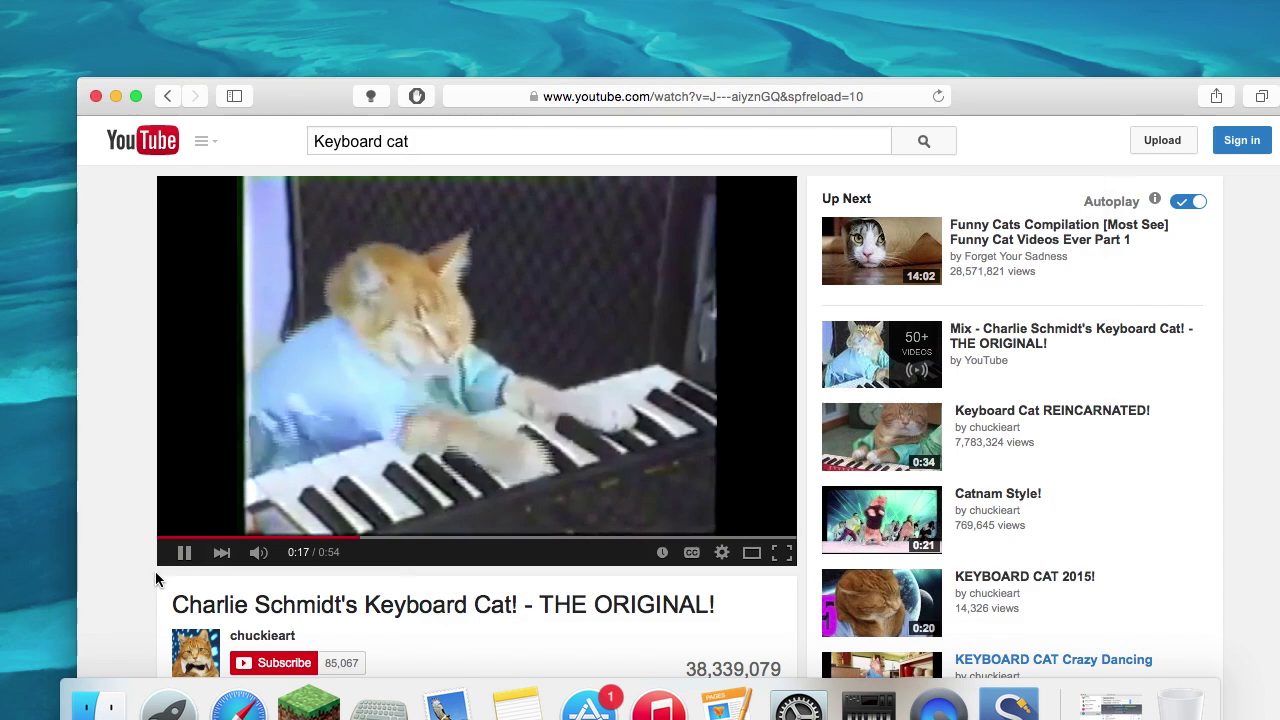
click(160, 536)
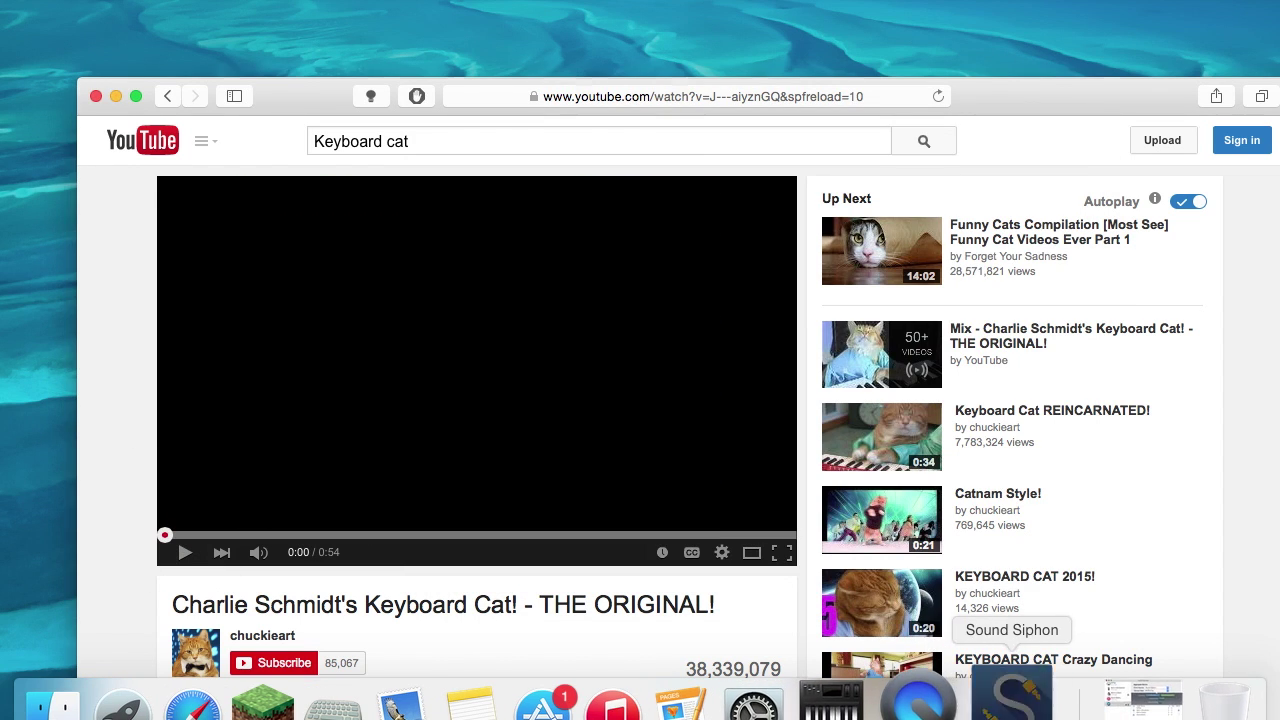
click(1010, 705)
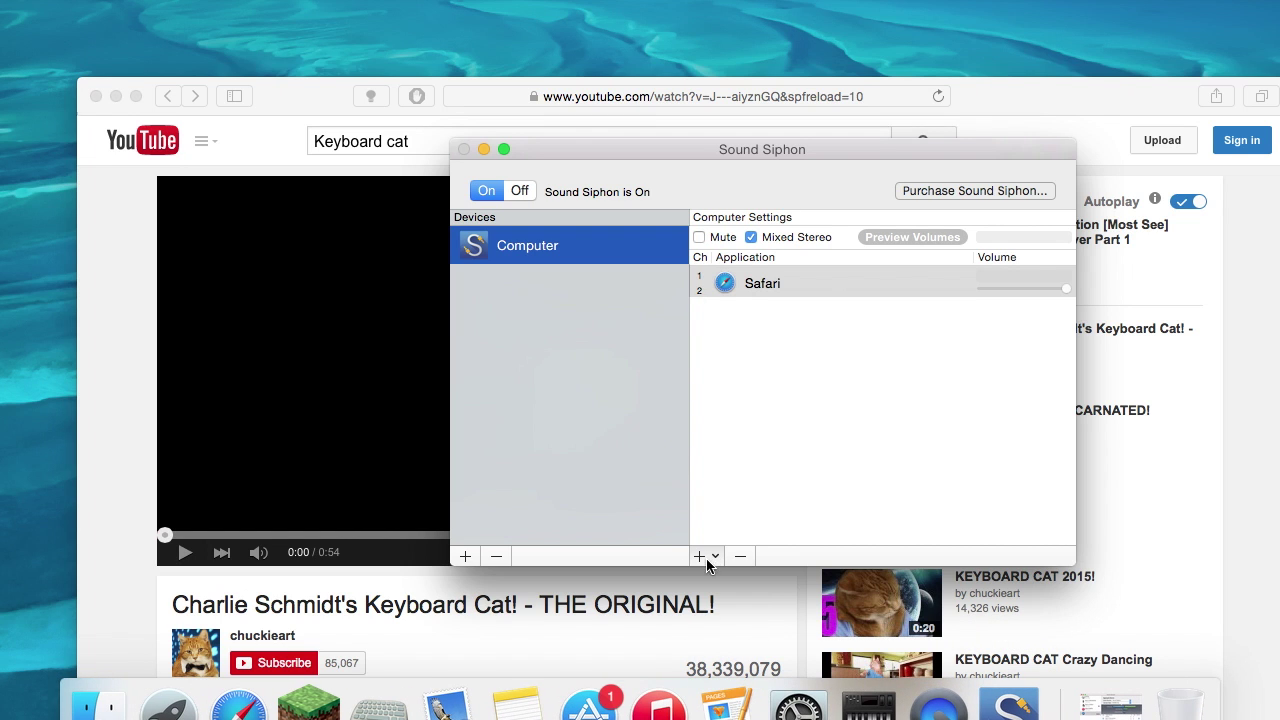
- Delete the Computer device, minimize Sound Siphon and bring Safari's Keyboard Cat page forward
drag(632, 155, 646, 224)
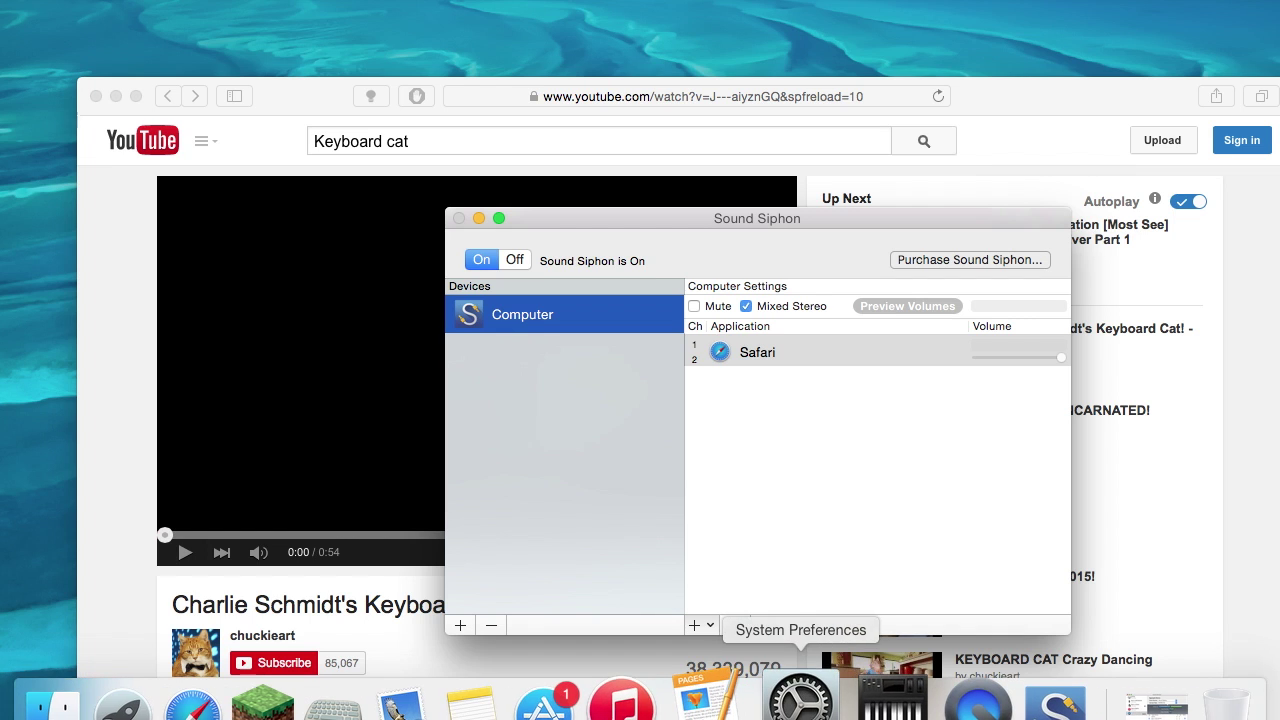
drag(617, 228, 644, 104)
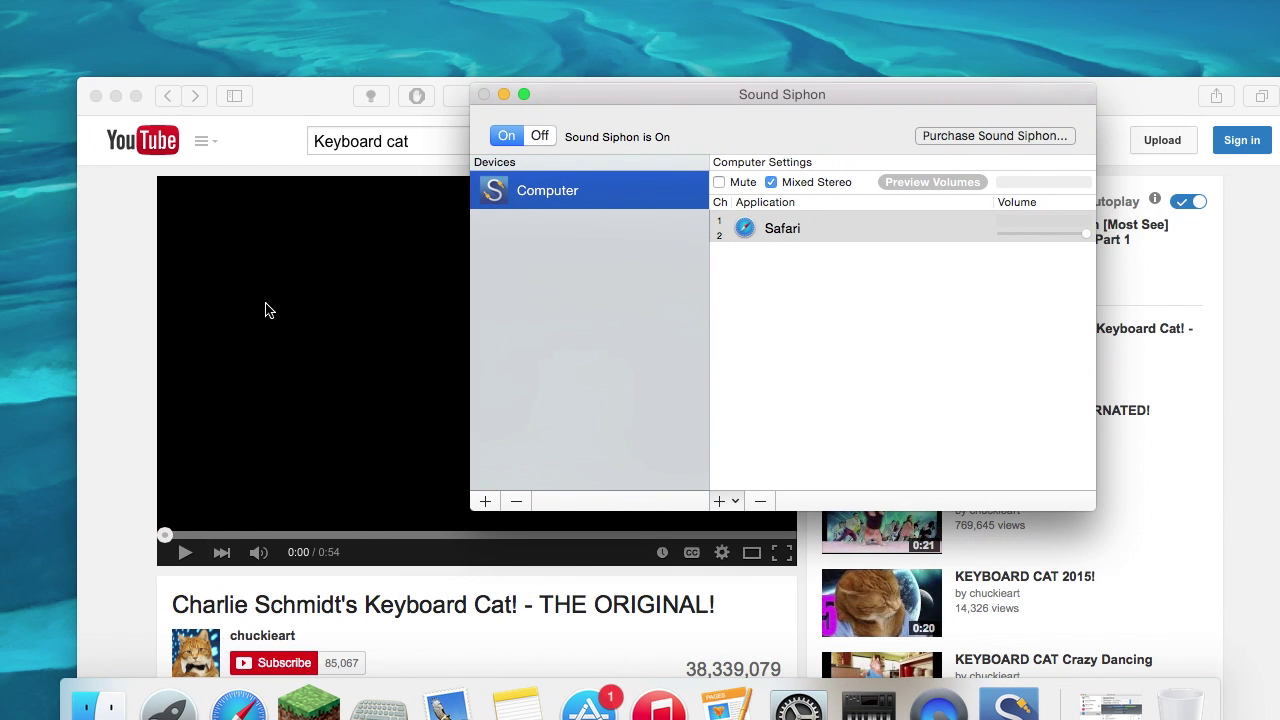
drag(297, 112, 290, 35)
click(1011, 705)
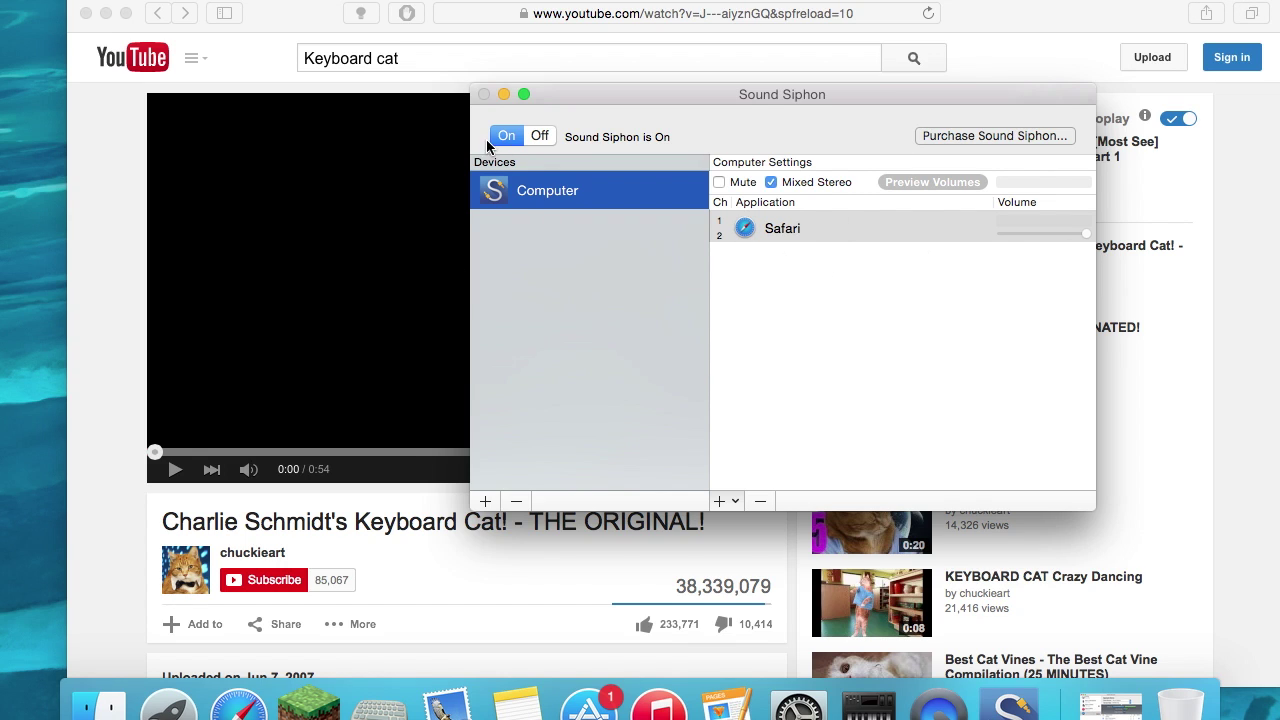
click(516, 500)
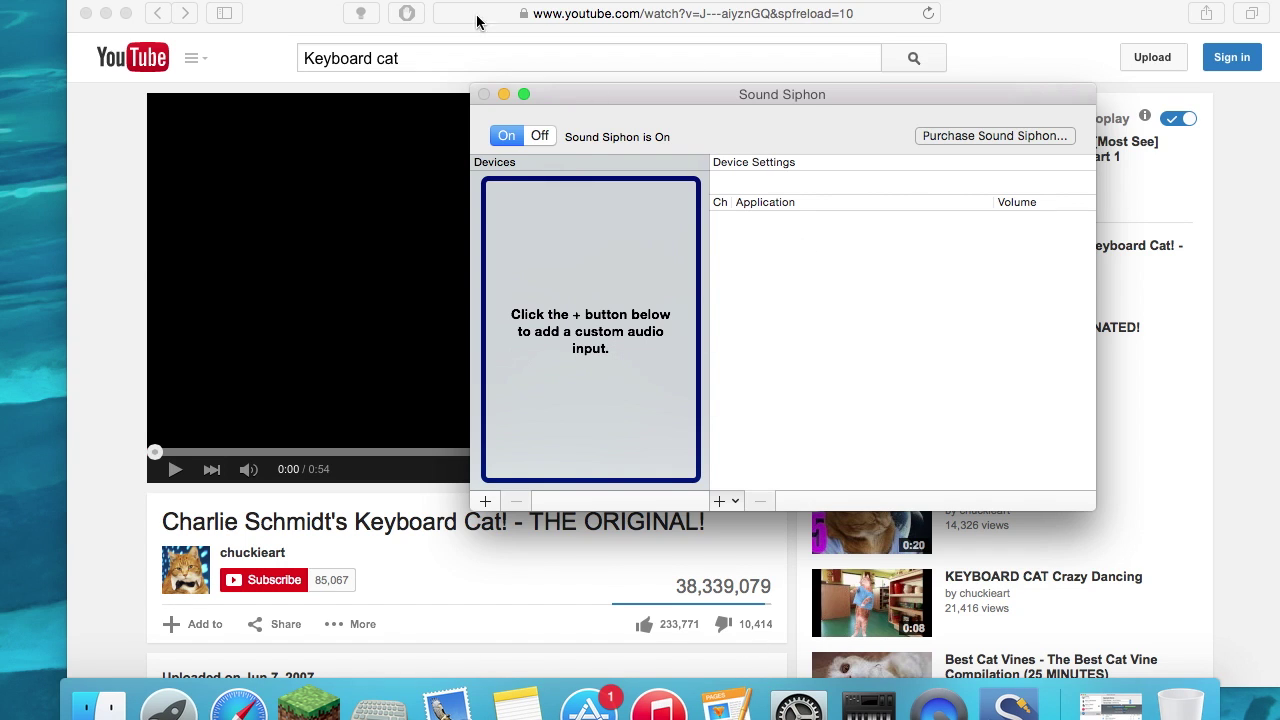
click(503, 94)
click(304, 77)
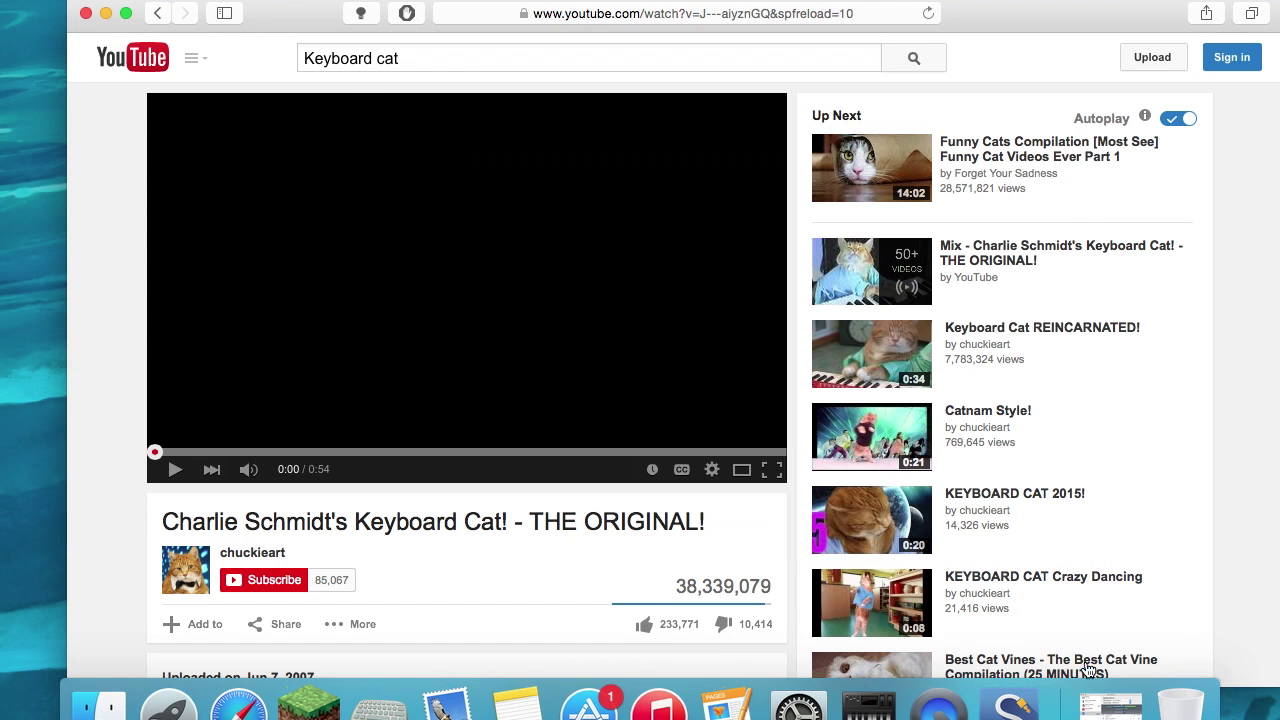
- Launch Audio MIDI Setup from Launchpad and review the Sound Siphon plus Built-in Microphone Aggregate Device
click(1108, 705)
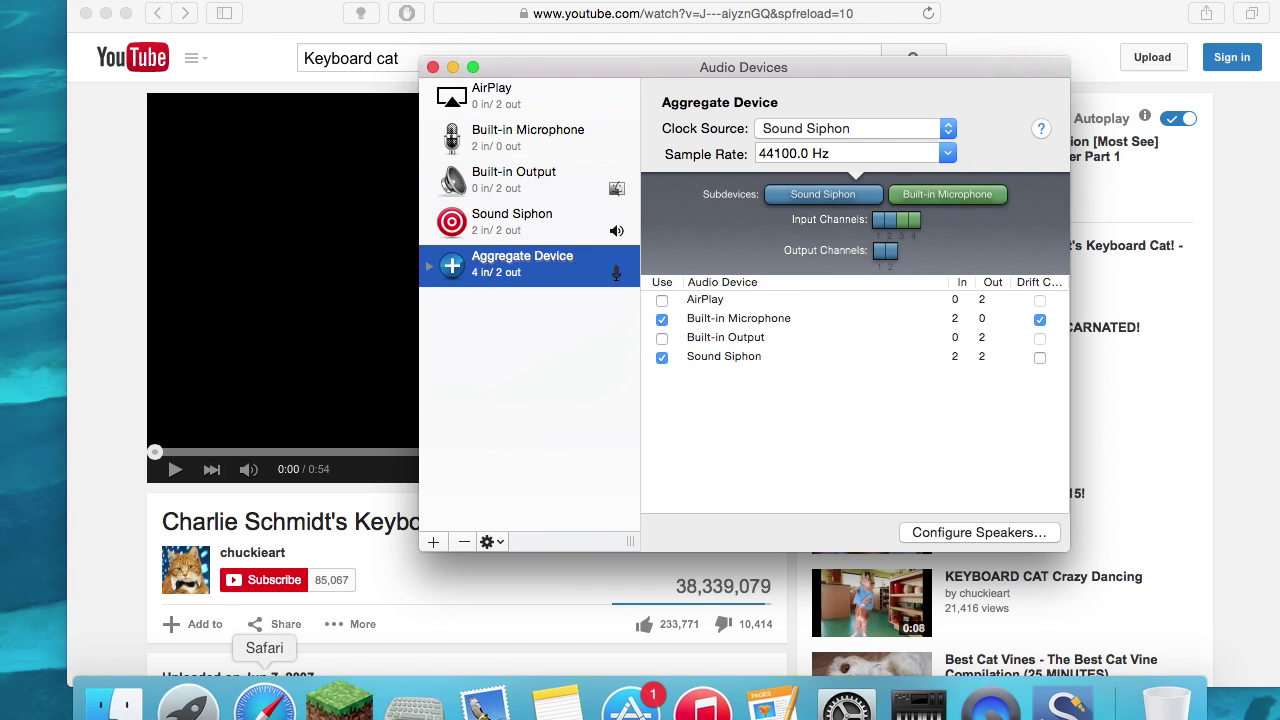
click(212, 706)
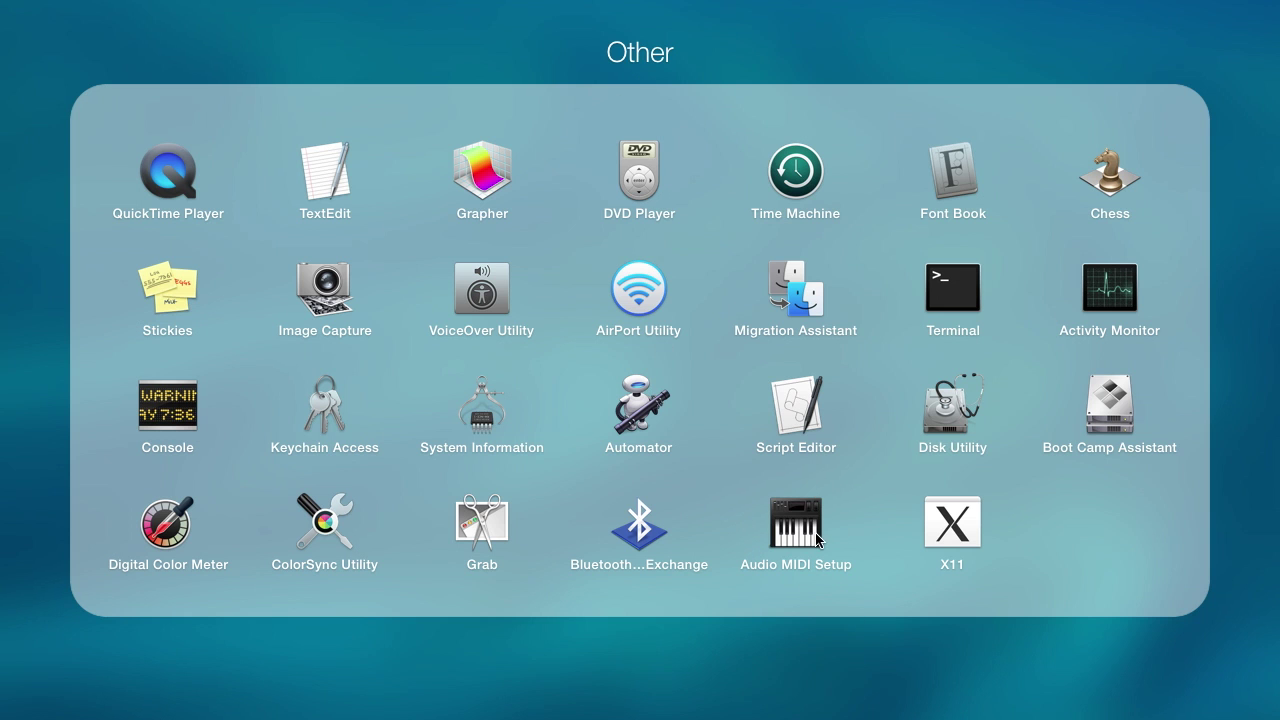
click(797, 525)
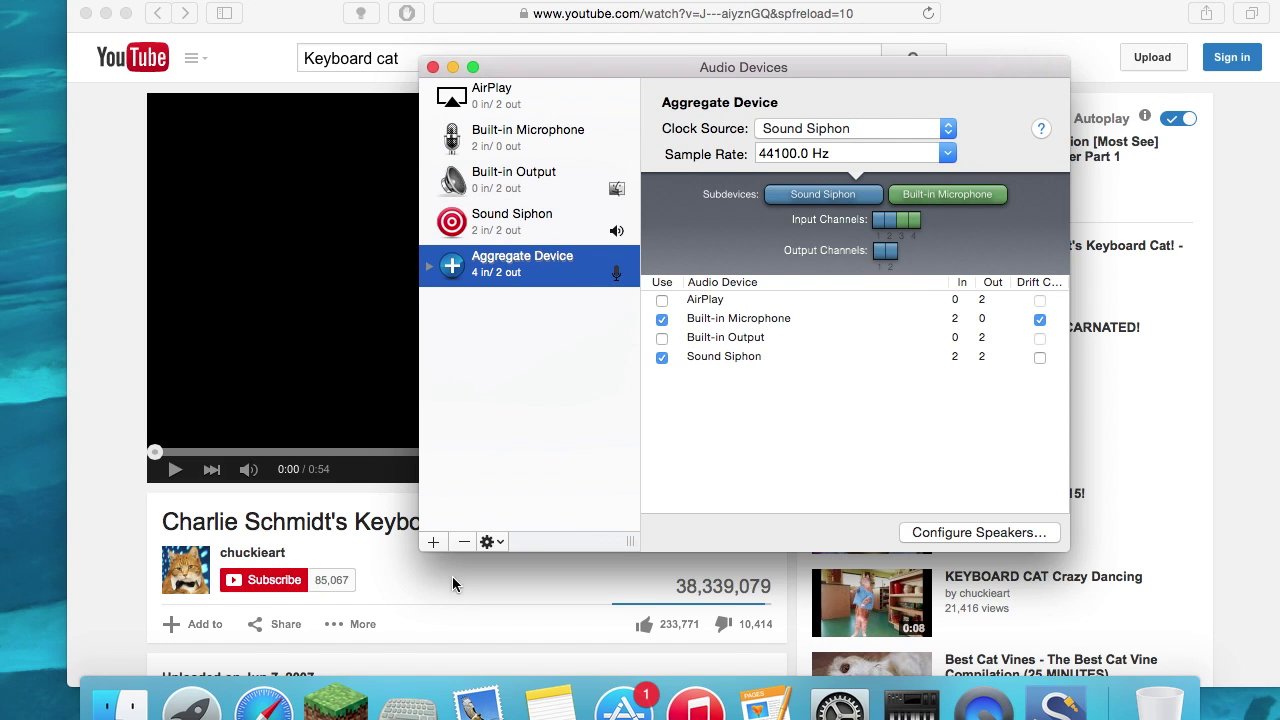
click(431, 545)
click(503, 497)
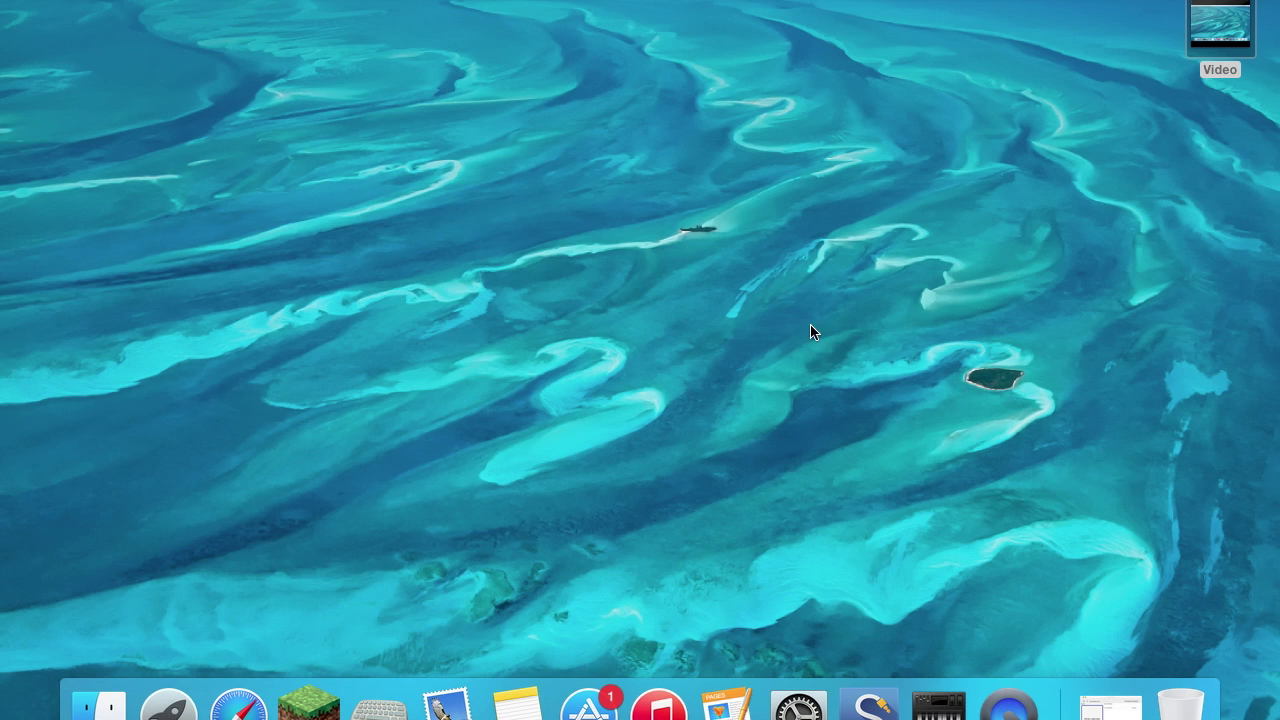
click(798, 705)
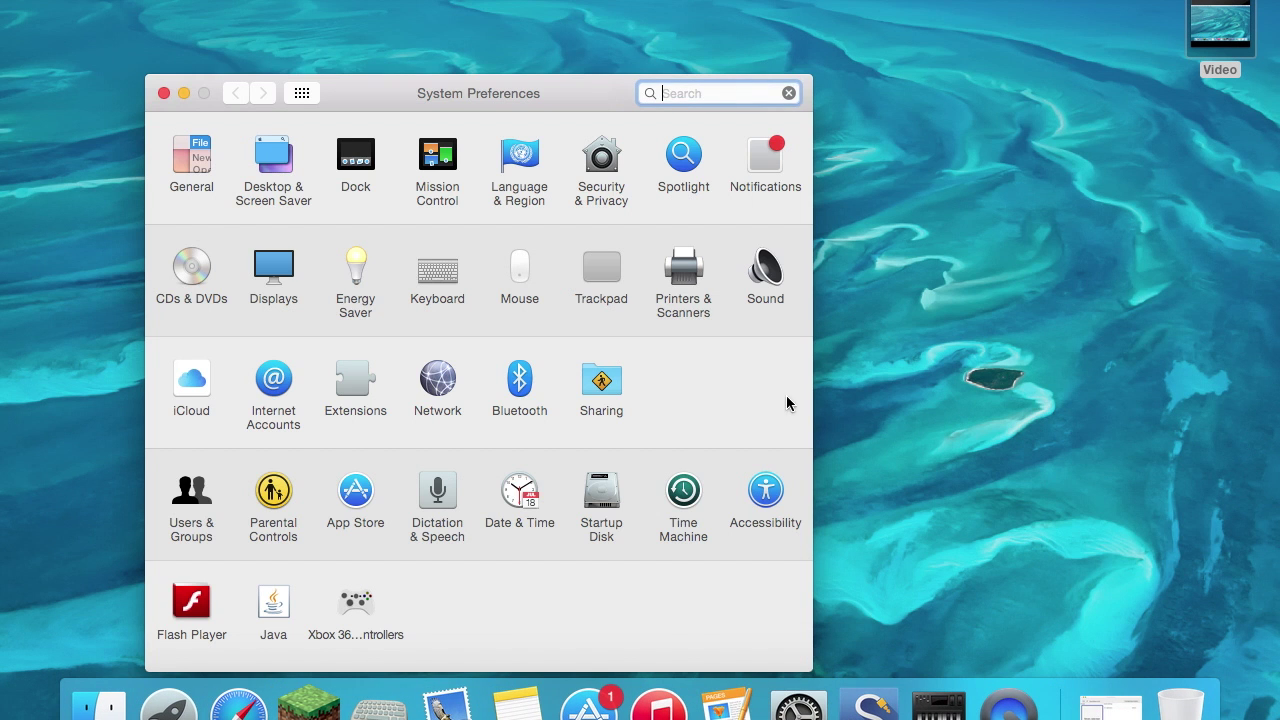
click(765, 268)
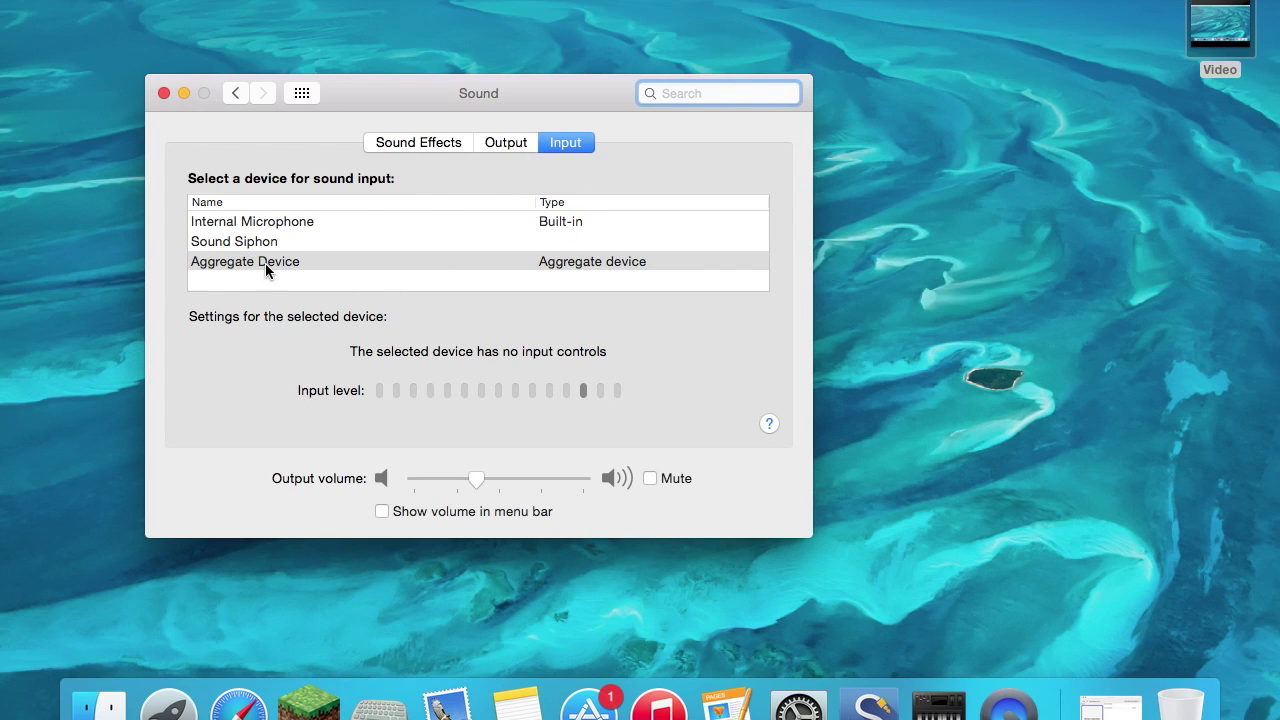
click(512, 148)
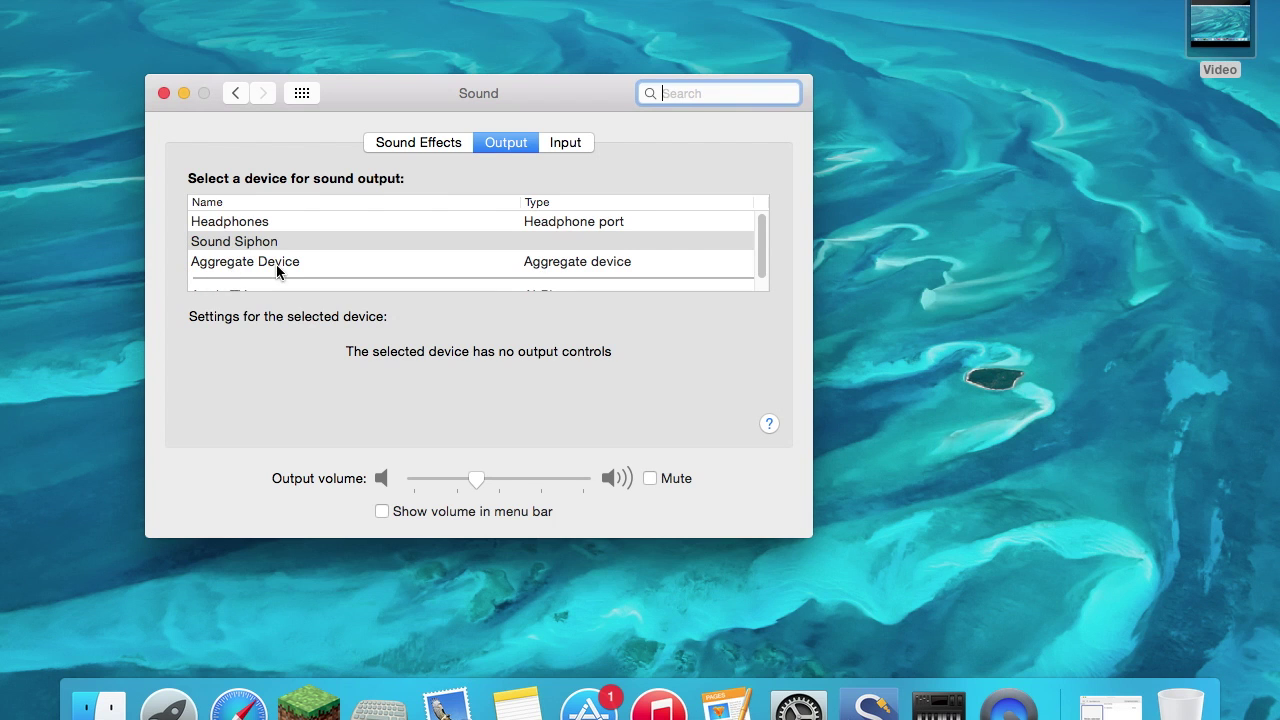
click(566, 143)
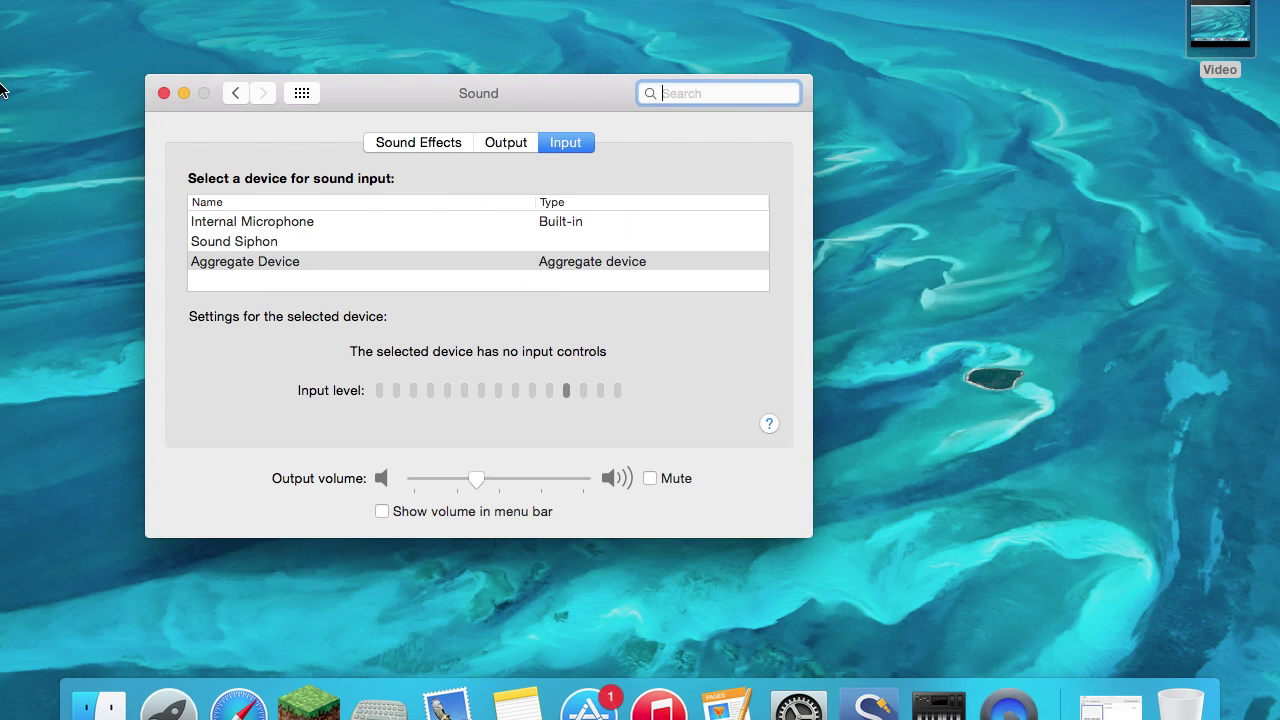
click(163, 93)
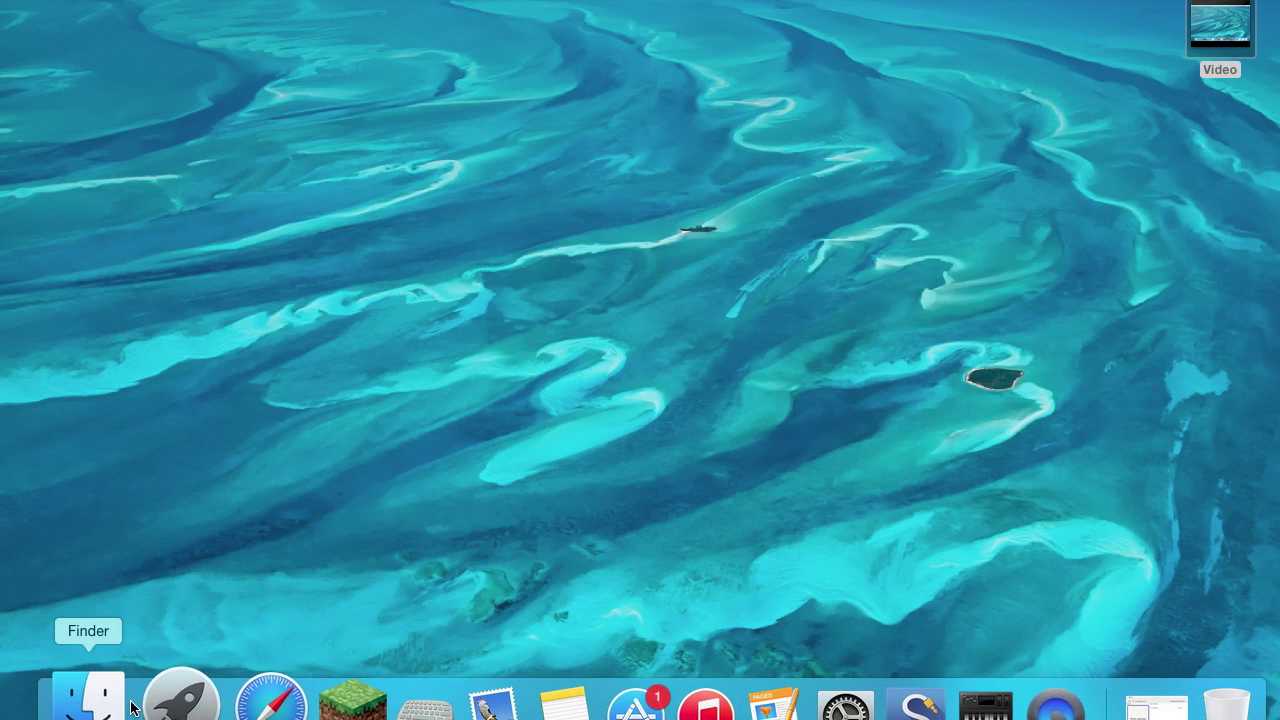
- Open a new QuickTime audio recording using Aggregate Device as the microphone at High quality
click(1006, 702)
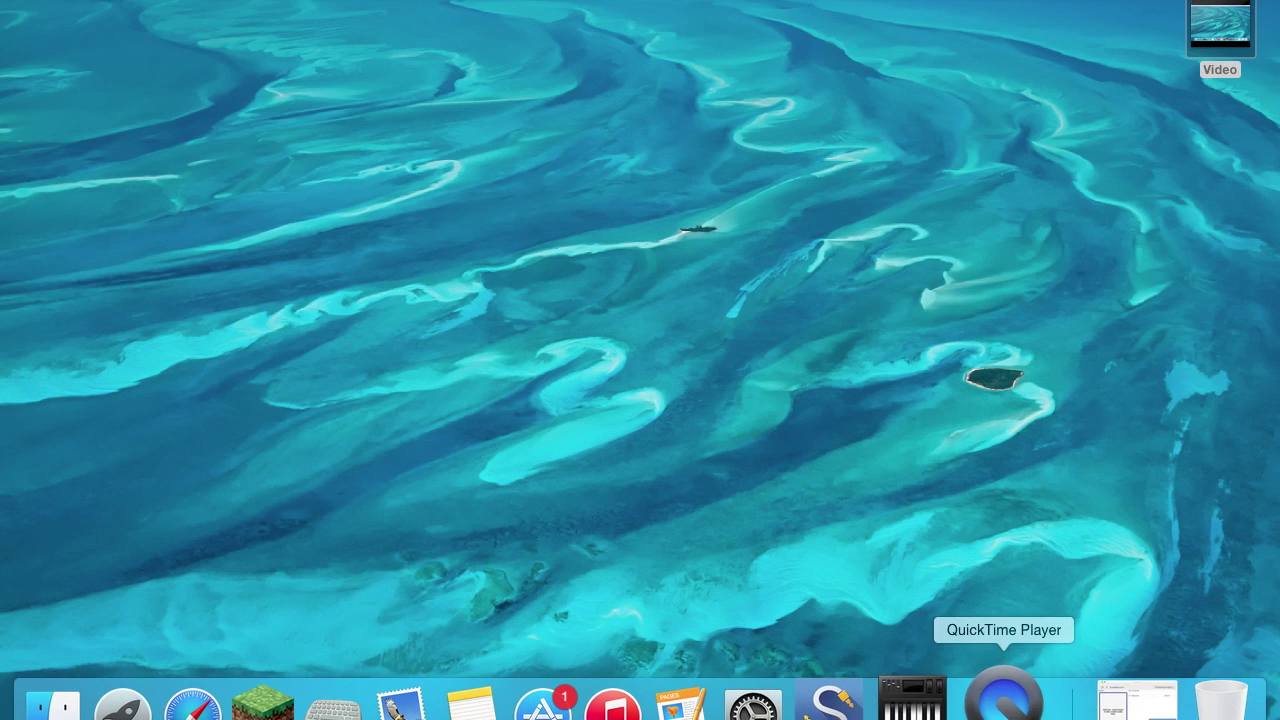
click(208, 0)
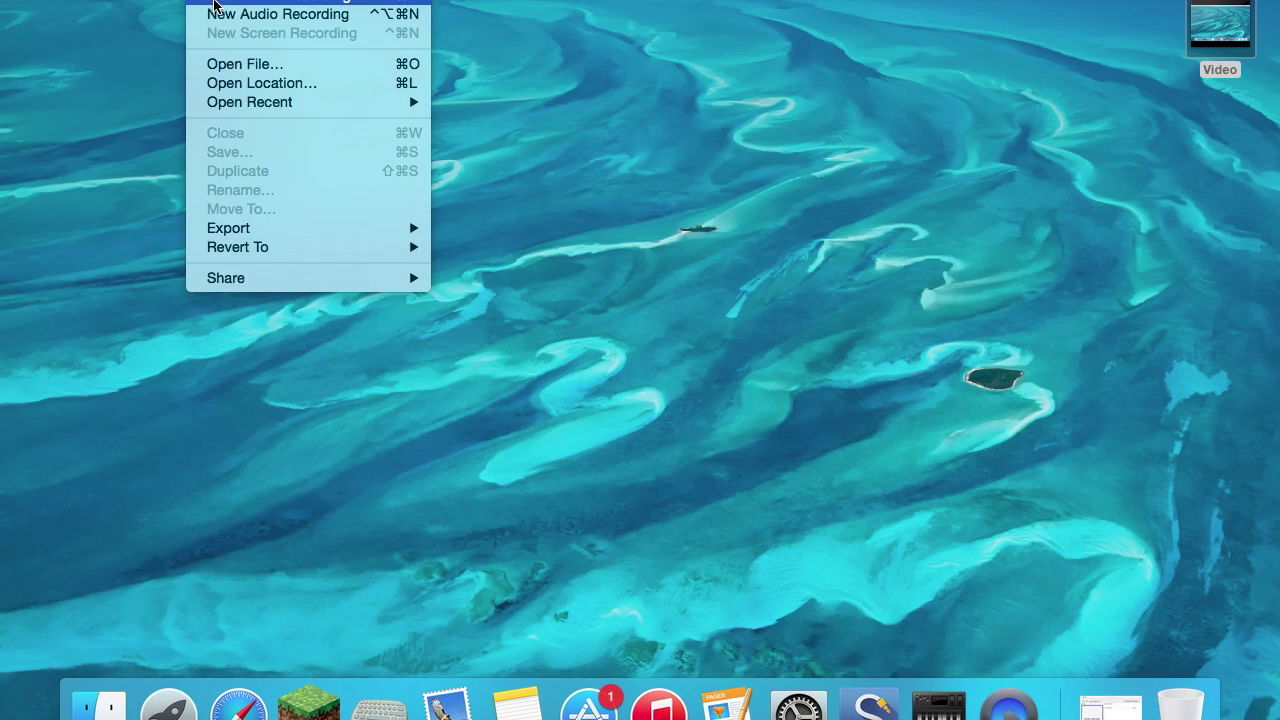
click(214, 14)
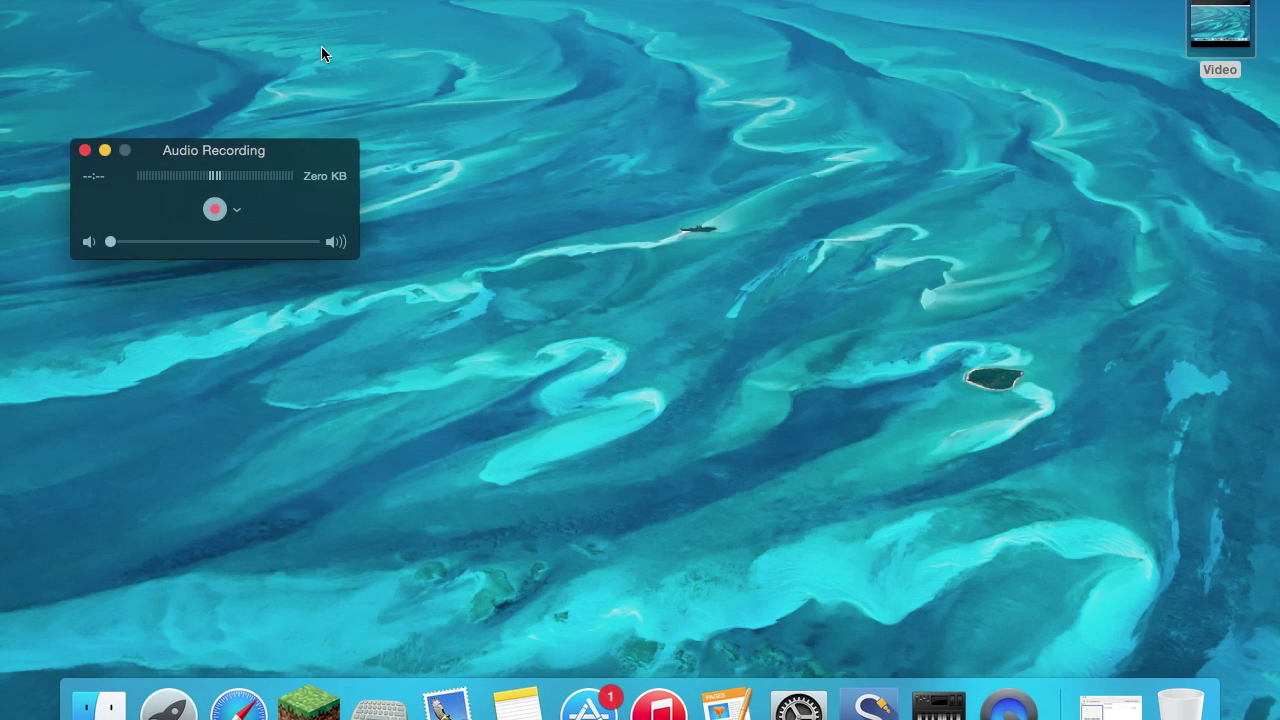
click(240, 211)
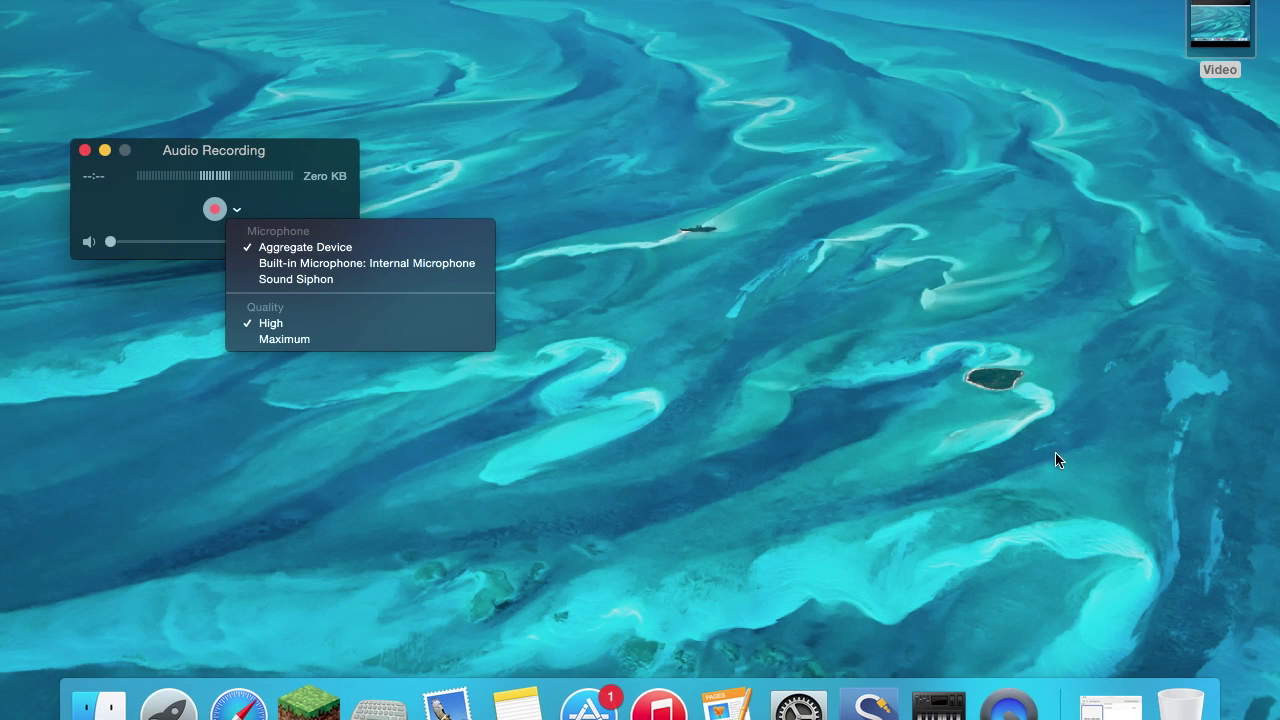
click(268, 211)
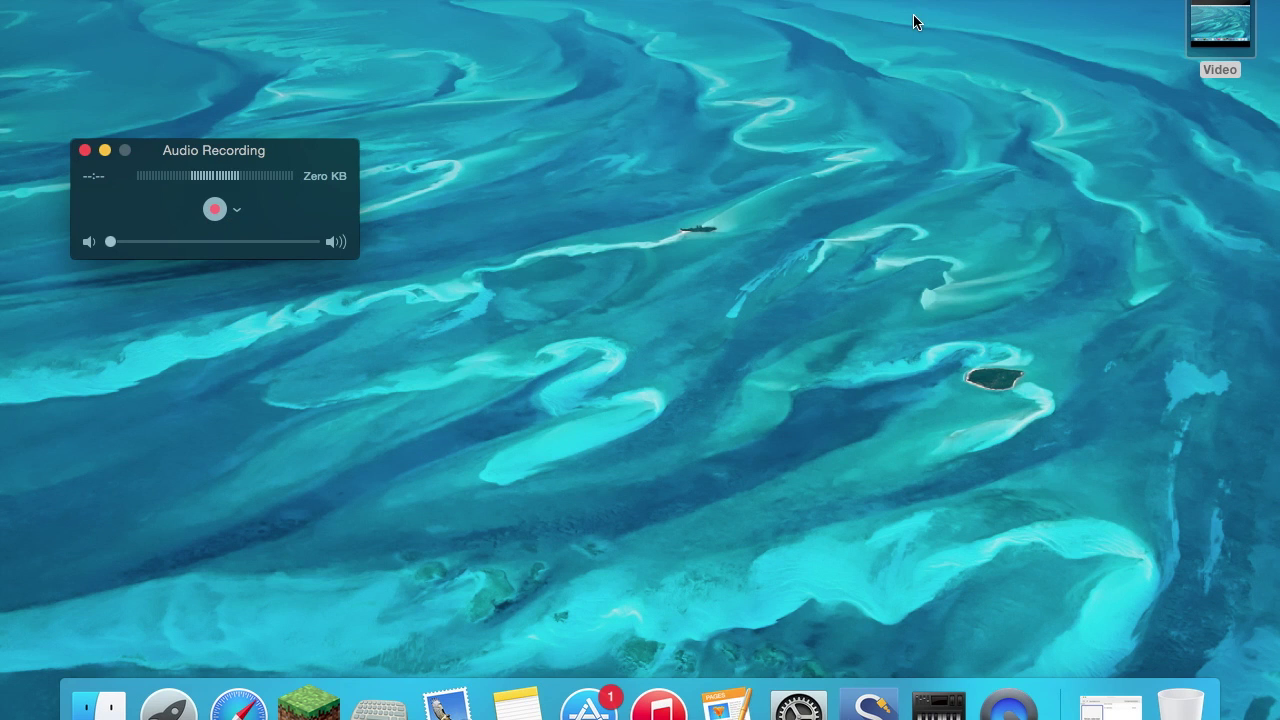